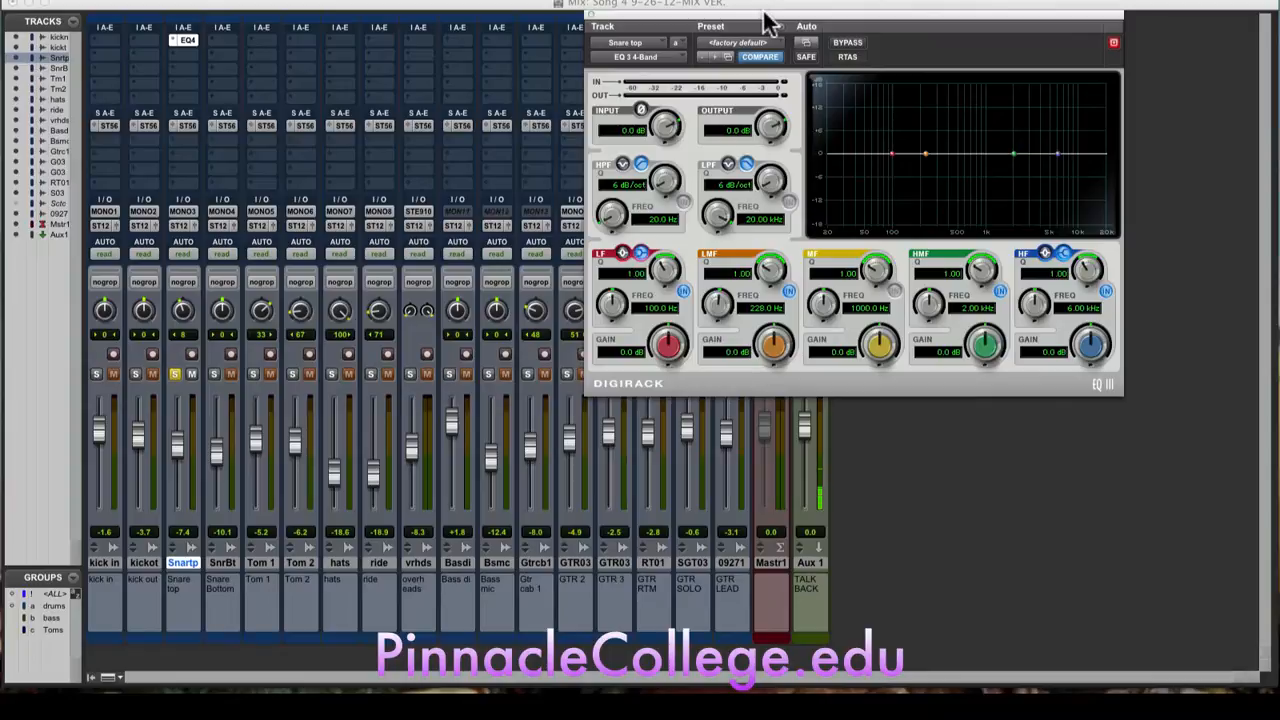
Step: Raise the Snare top track fader to -2.8 dB and lower the EQ plug-in's output to -7.1 dB
left_click_drag(766, 22, 493, 12)
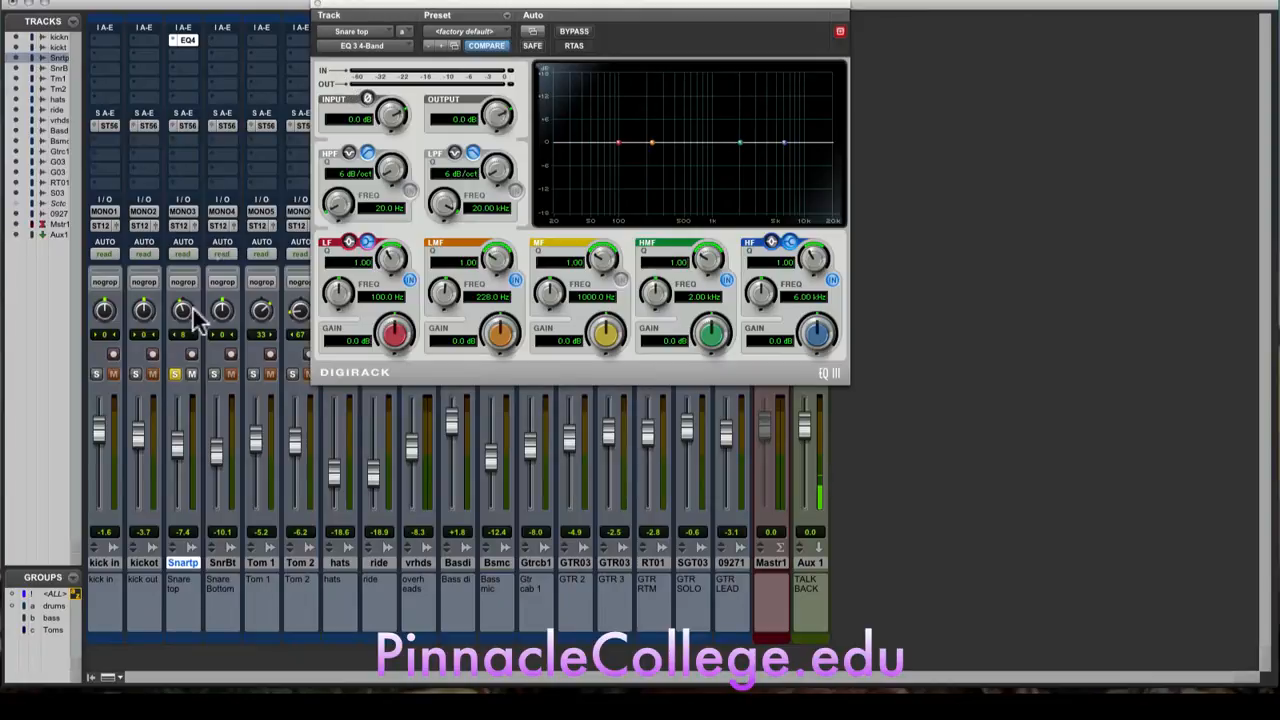
mouse_move(178, 447)
left_mouse_down()
mouse_move(177, 463)
mouse_move(175, 432)
left_mouse_up()
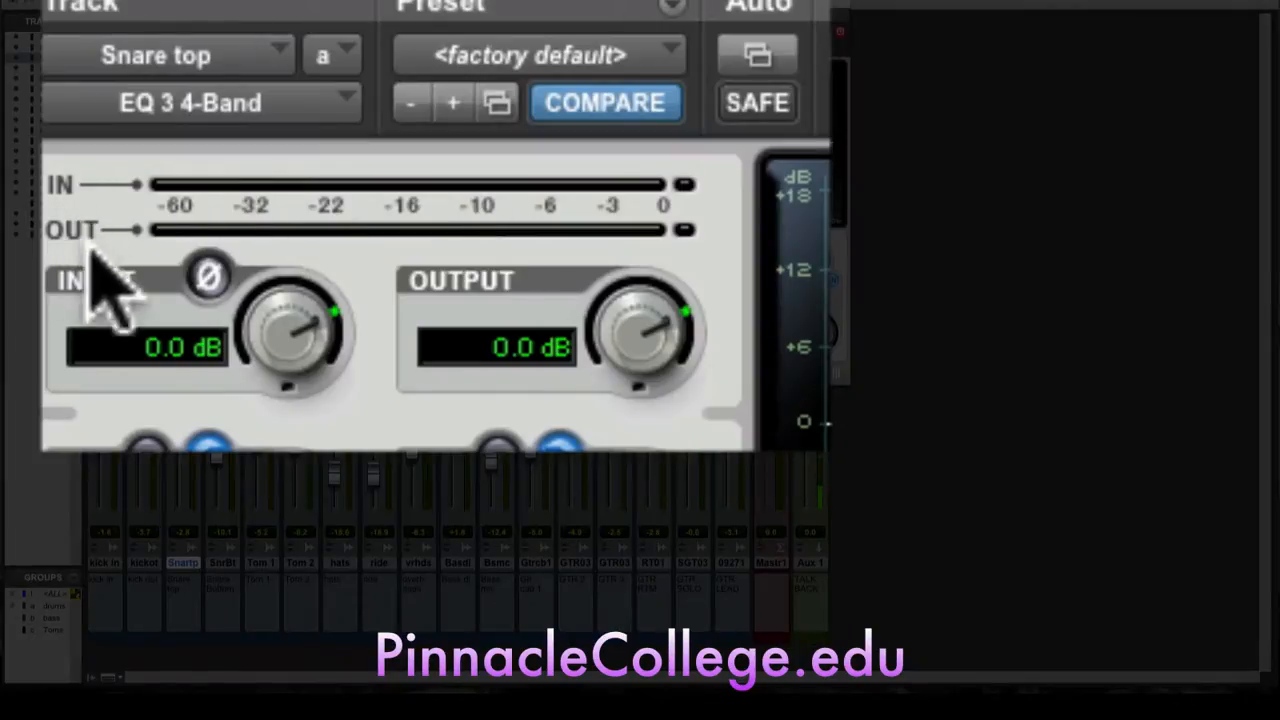
mouse_move(629, 309)
left_mouse_down()
mouse_move(626, 380)
mouse_move(631, 317)
left_mouse_up()
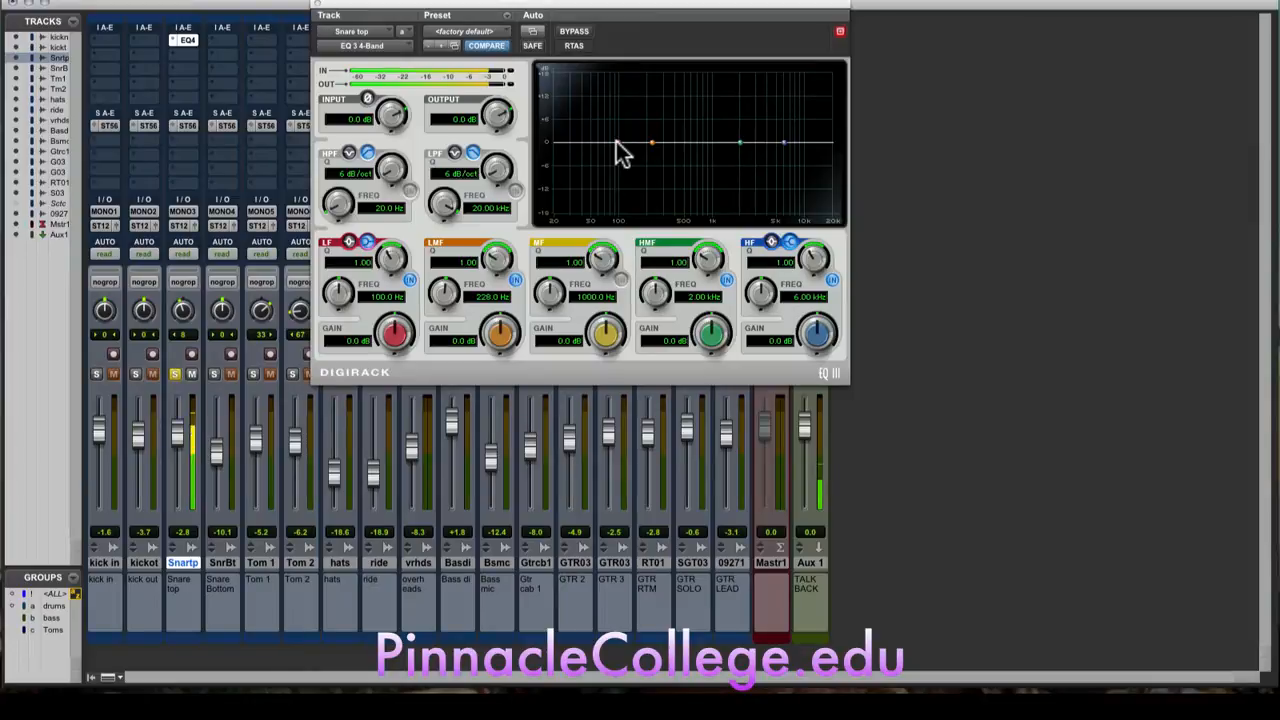
mouse_move(617, 143)
left_mouse_down()
mouse_move(622, 110)
mouse_move(670, 98)
mouse_move(618, 139)
left_mouse_up()
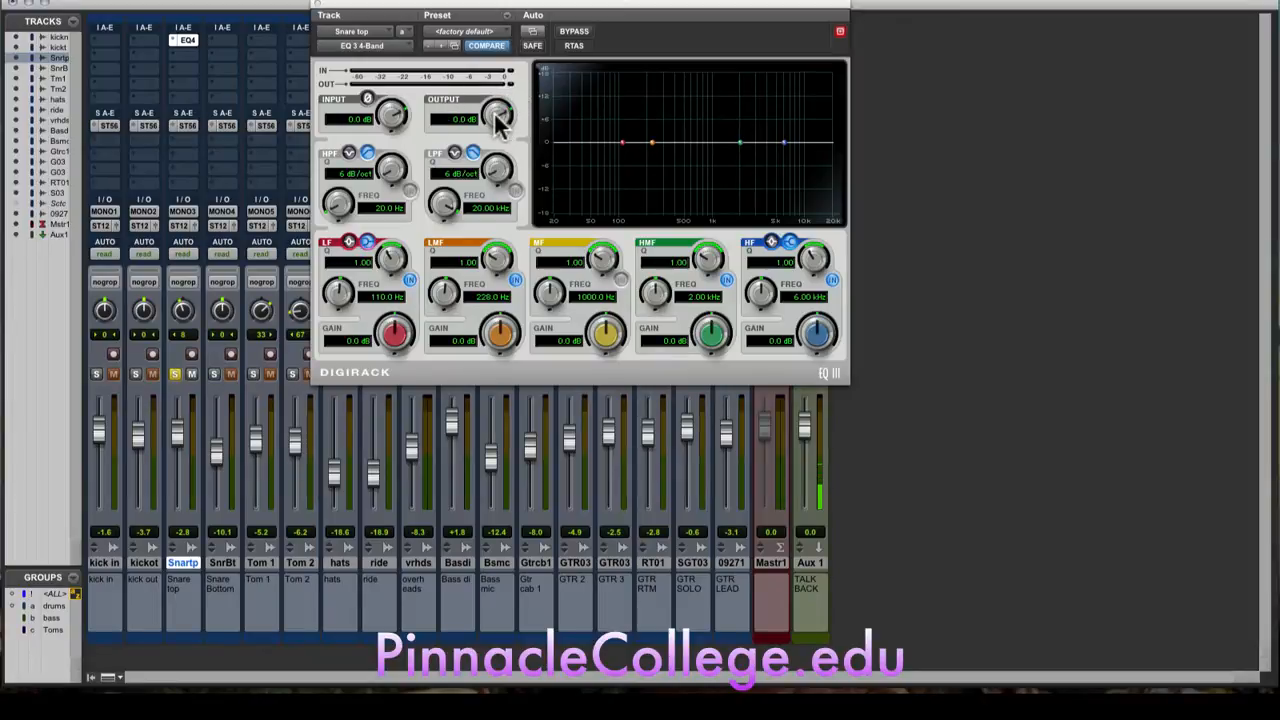
left_click_drag(497, 118, 490, 156)
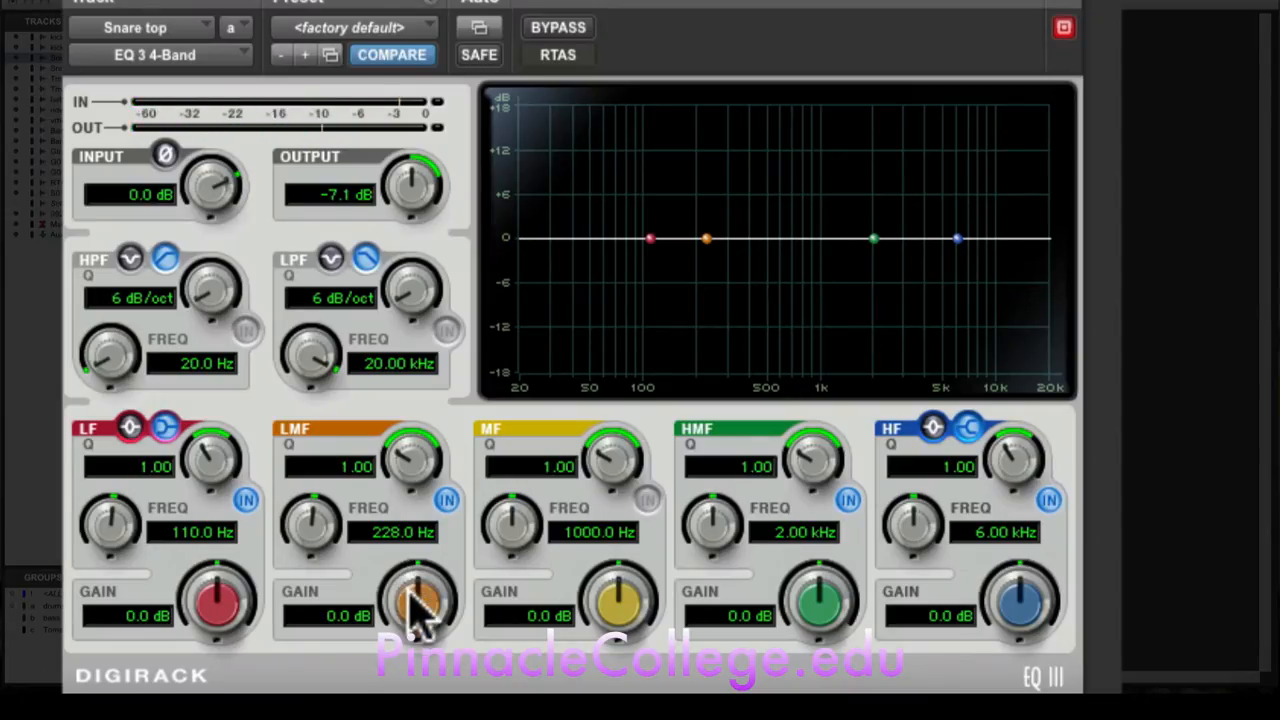
Step: Boost the LMF band to 12.4 dB as a narrow peak at 247.1 Hz with a Q of 6.17
left_click_drag(410, 592, 433, 513)
left_click_drag(406, 466, 443, 313)
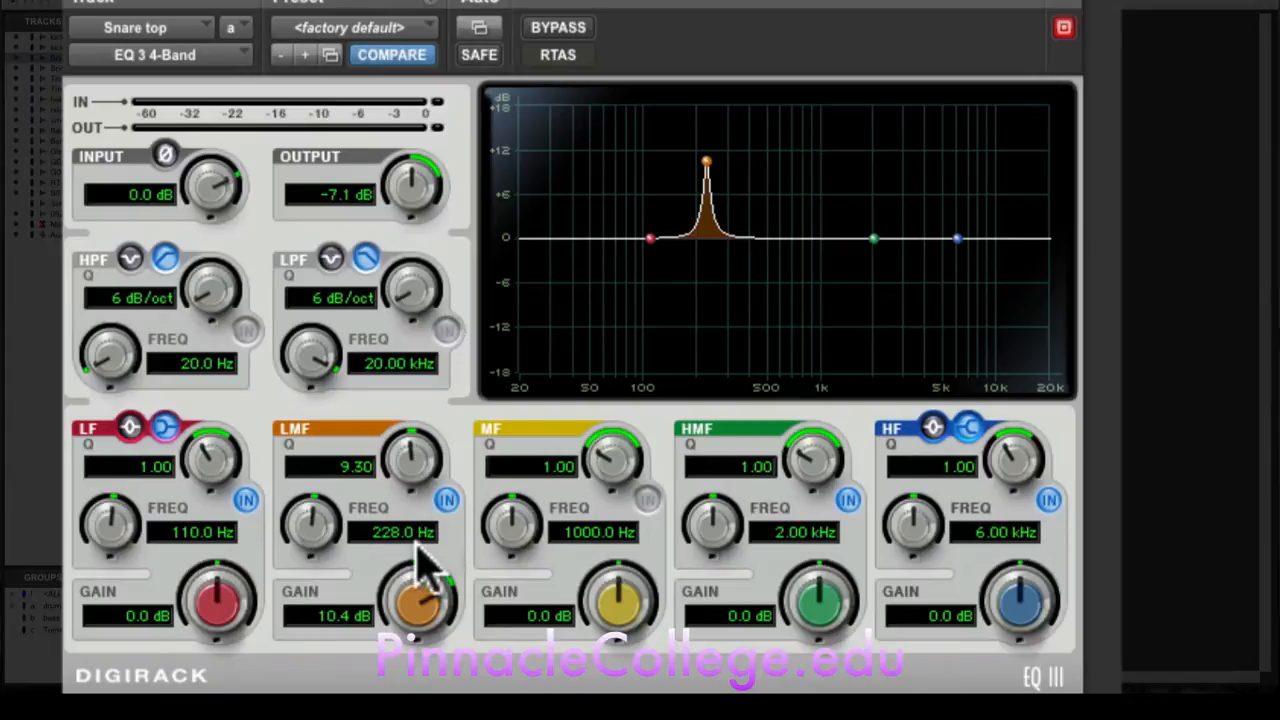
left_click_drag(417, 592, 420, 588)
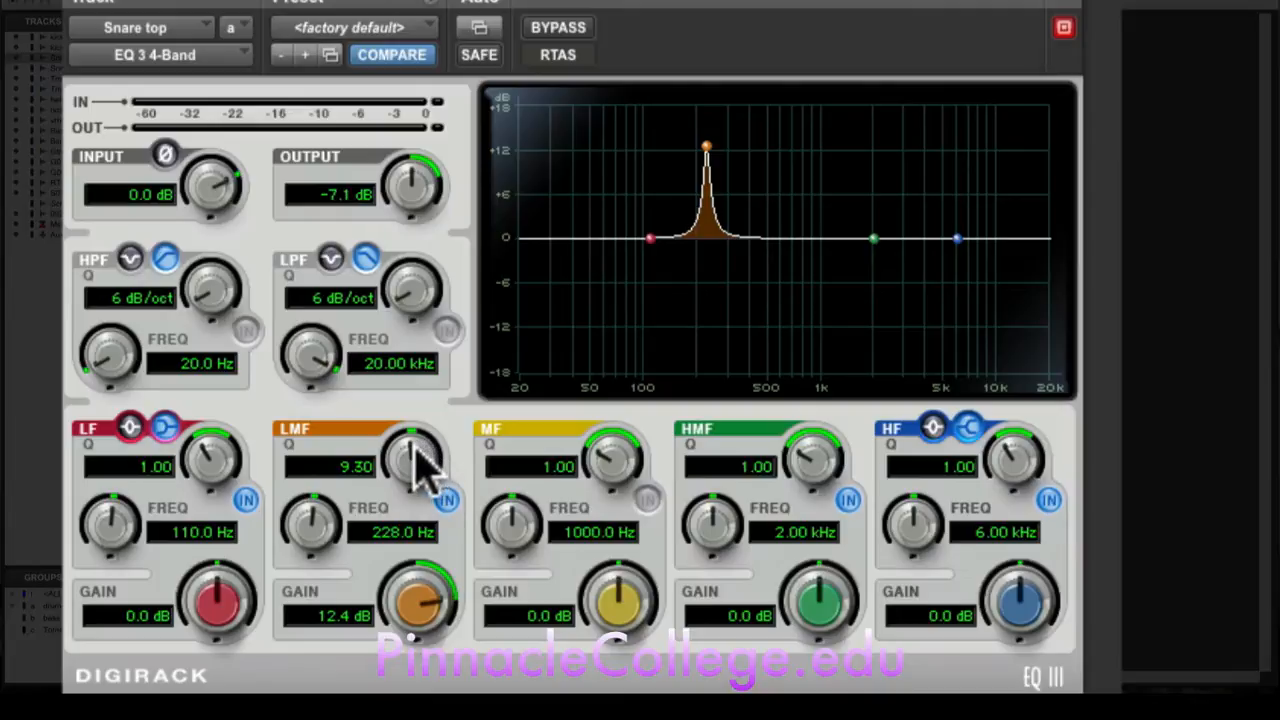
left_click_drag(423, 463, 414, 420)
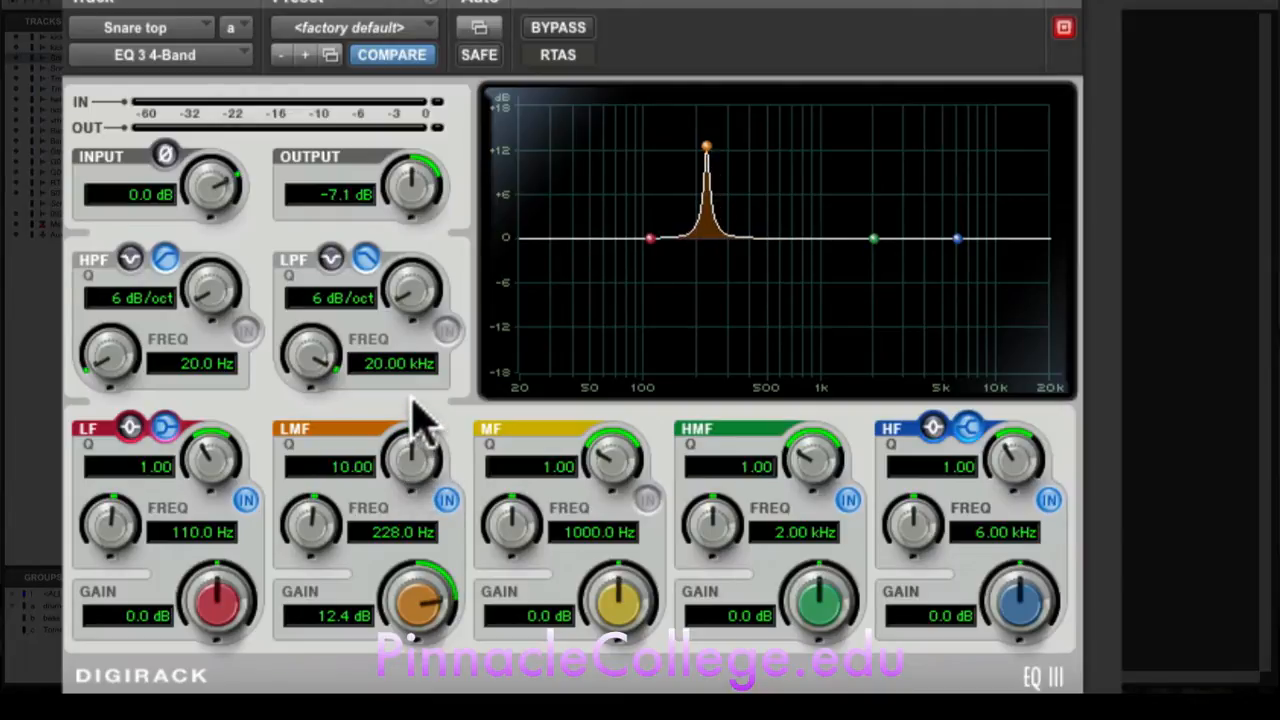
left_click_drag(320, 523, 326, 482)
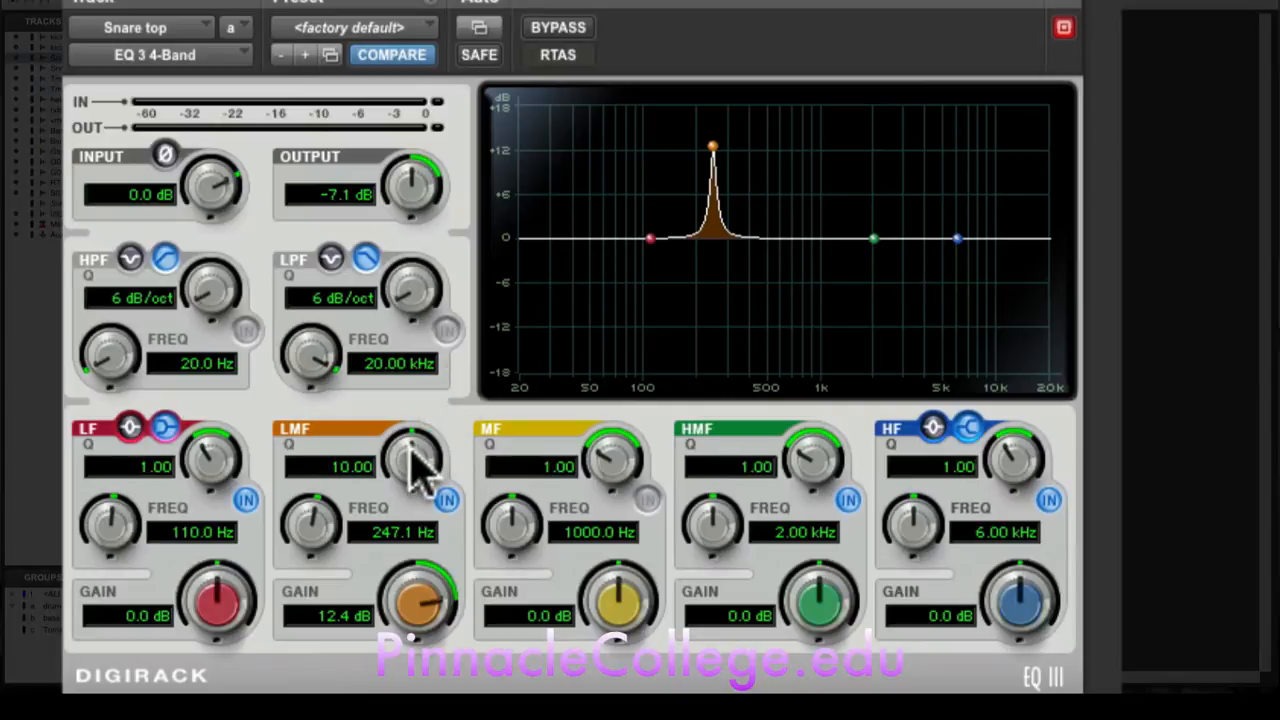
left_click_drag(418, 452, 400, 480)
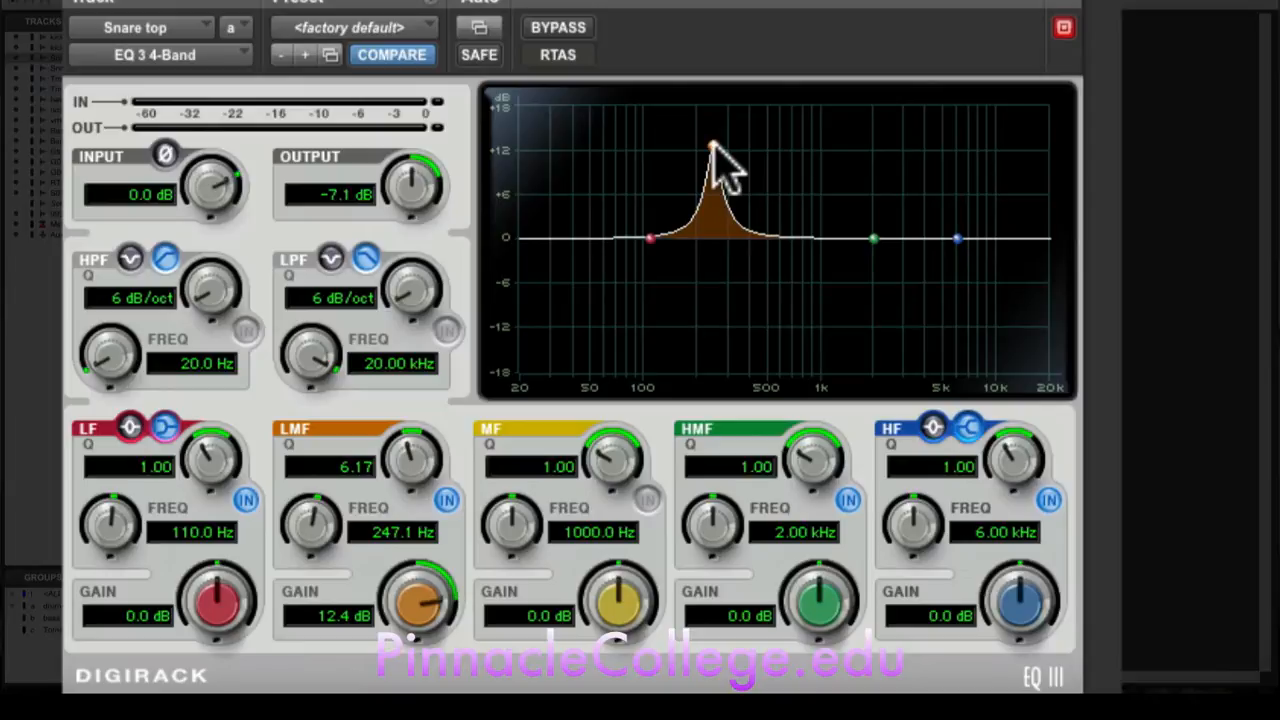
Step: Sweep the boosted LMF peak from 40 Hz up to 624.2 Hz and back to 209.3 Hz, widening its Q to 5.38
left_click_drag(712, 148, 543, 147)
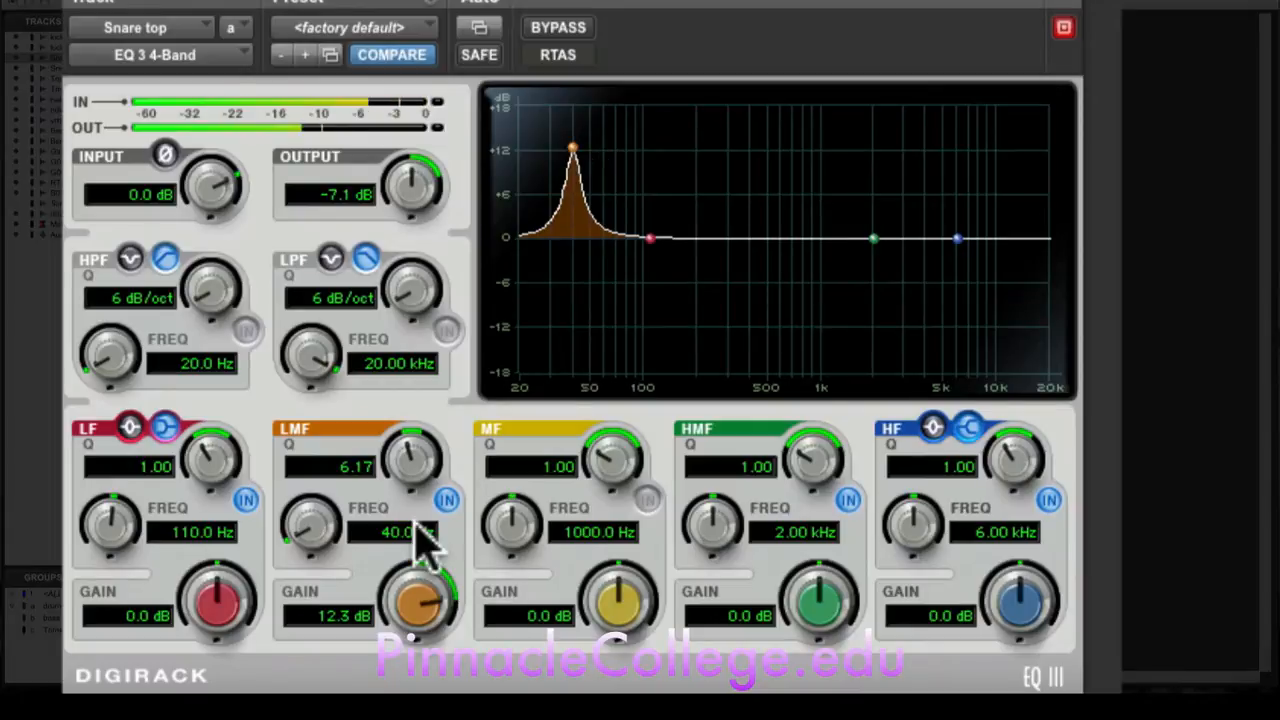
left_click_drag(308, 526, 312, 430)
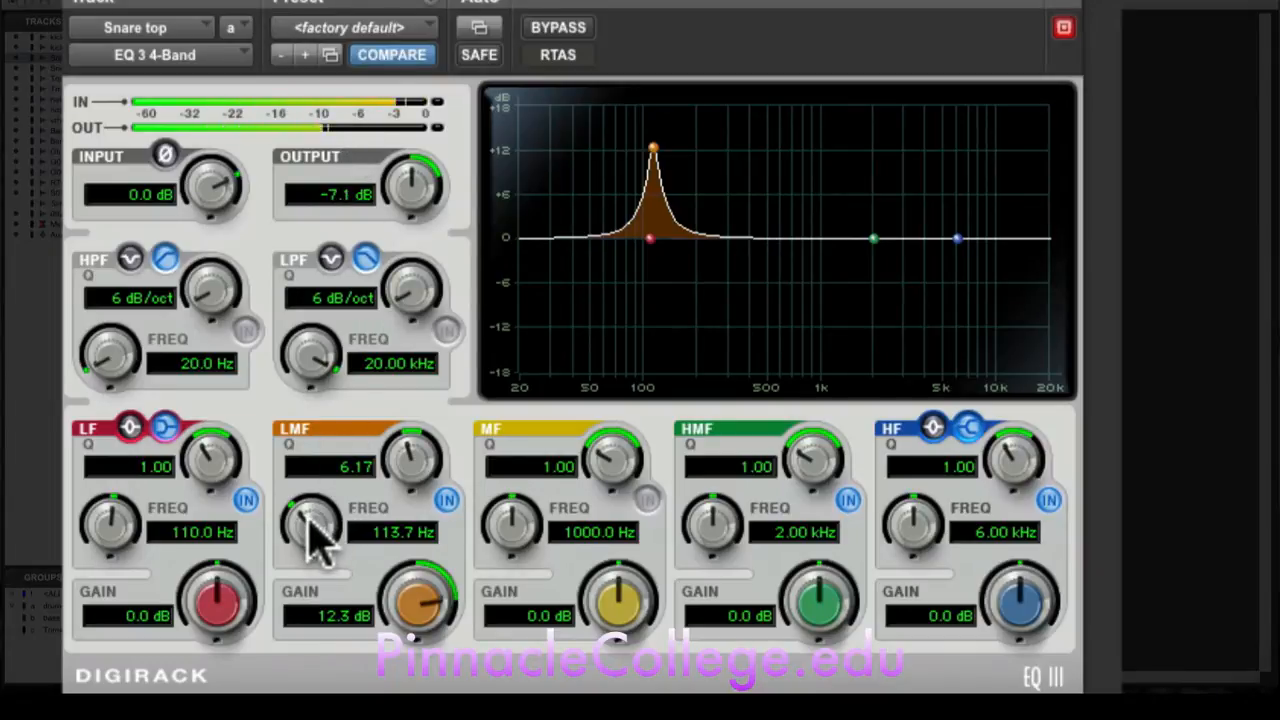
left_click_drag(314, 524, 322, 500)
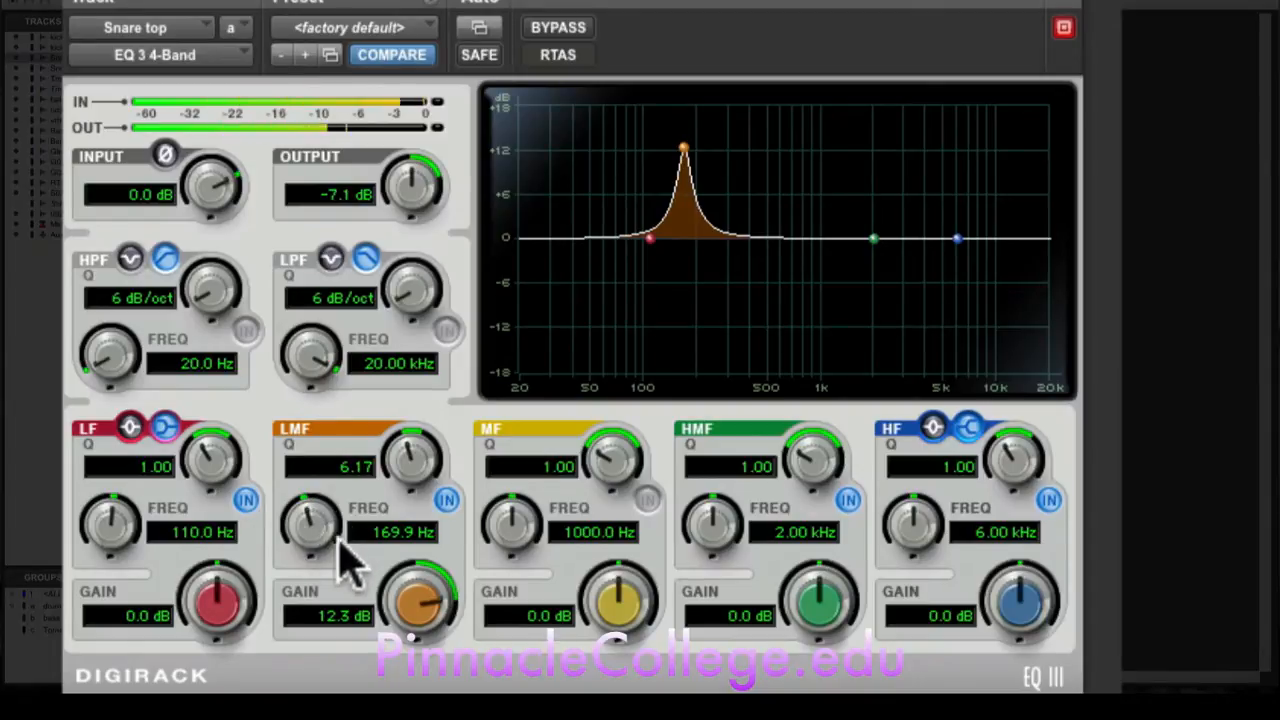
left_click_drag(310, 518, 357, 414)
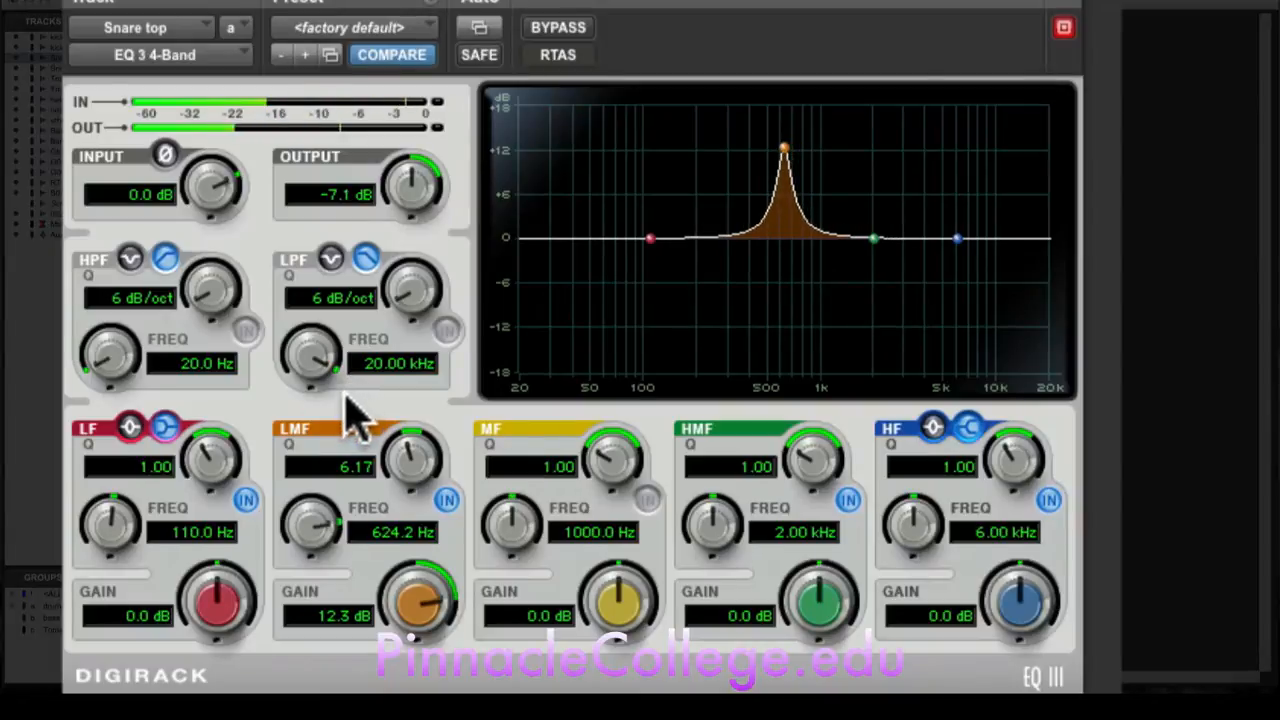
left_click_drag(414, 457, 416, 476)
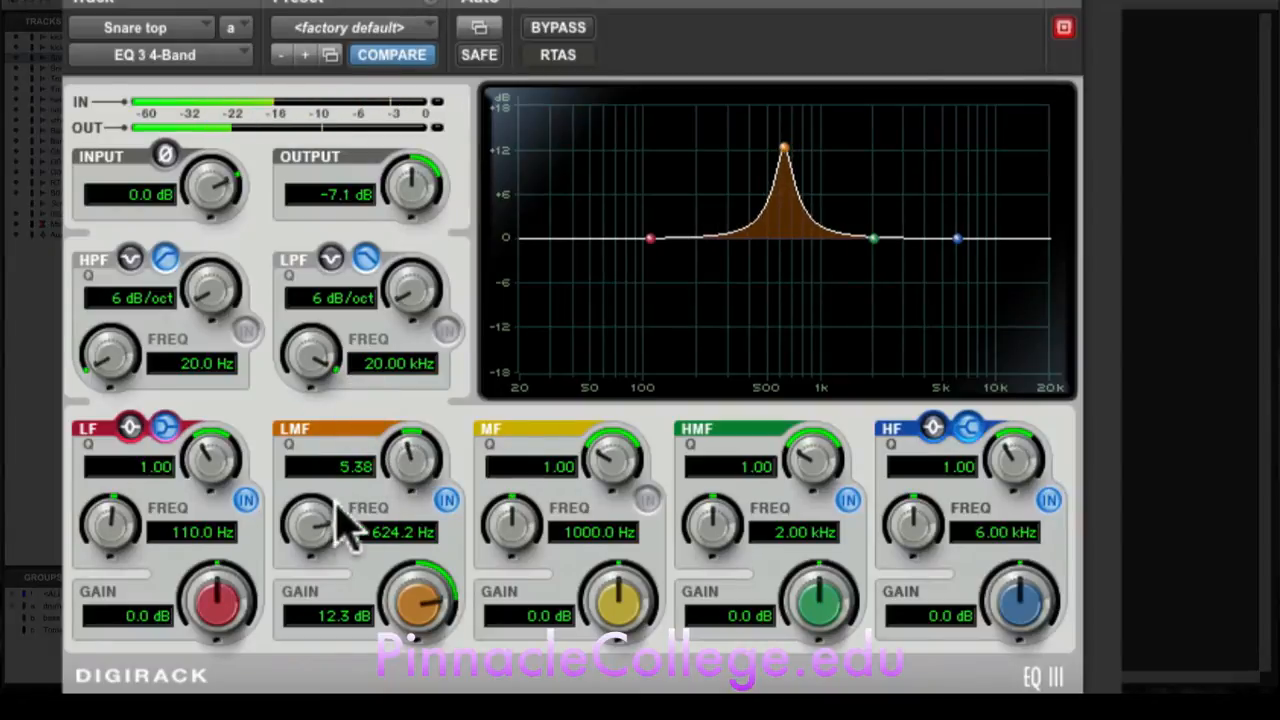
left_click_drag(323, 523, 313, 596)
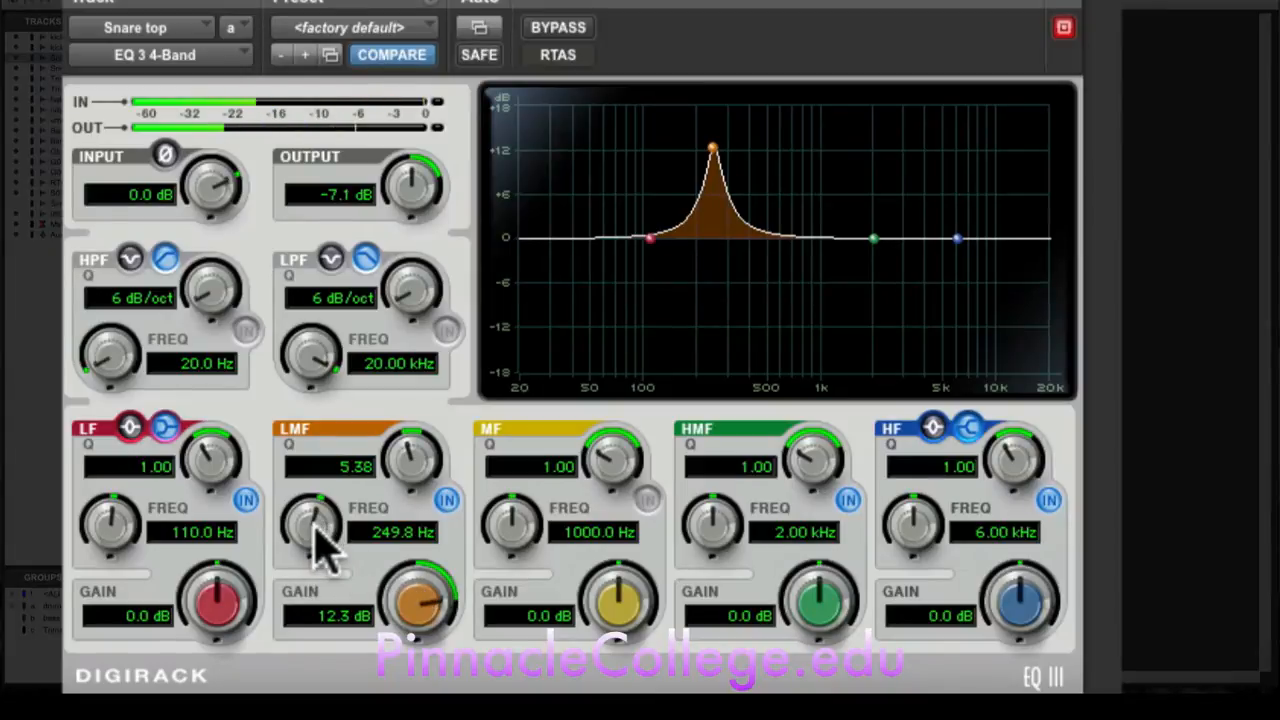
mouse_move(320, 528)
left_mouse_down()
mouse_move(330, 535)
mouse_move(318, 520)
mouse_move(311, 549)
left_mouse_up()
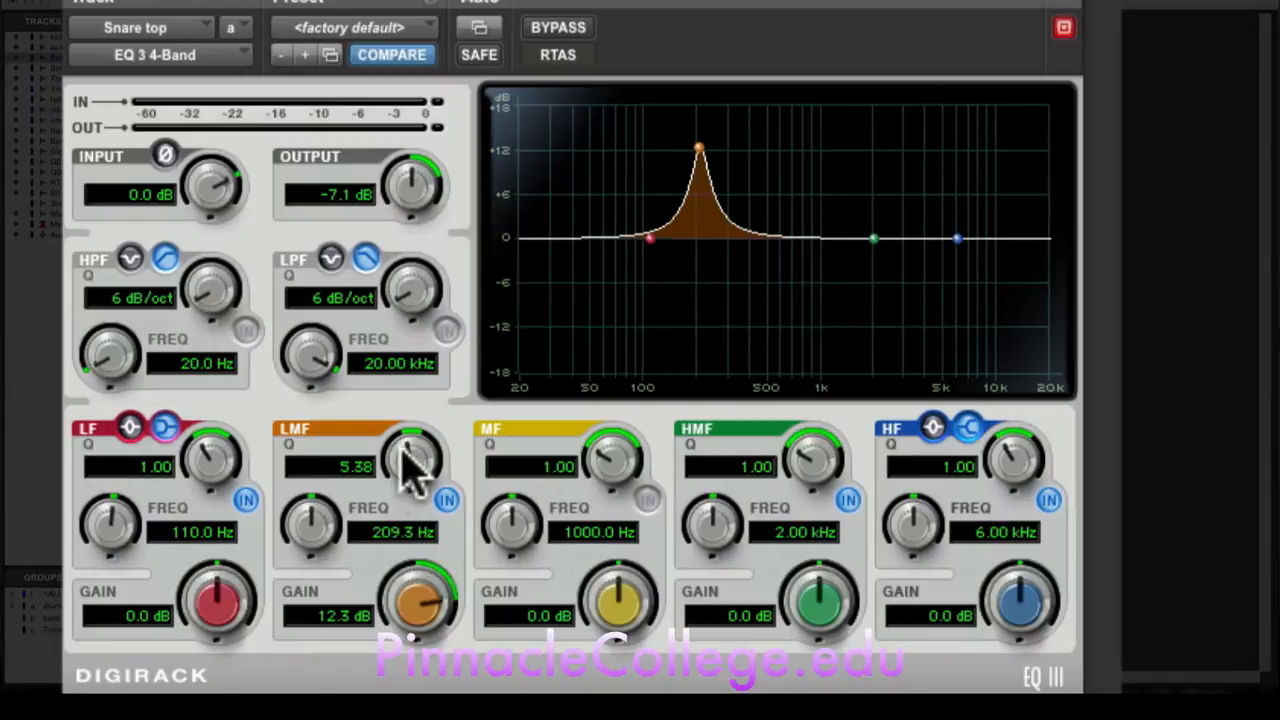
Step: Reset the LMF band's gain to 0 dB and set its frequency to 200 Hz
left_click_drag(400, 598, 397, 663)
left_click(343, 618)
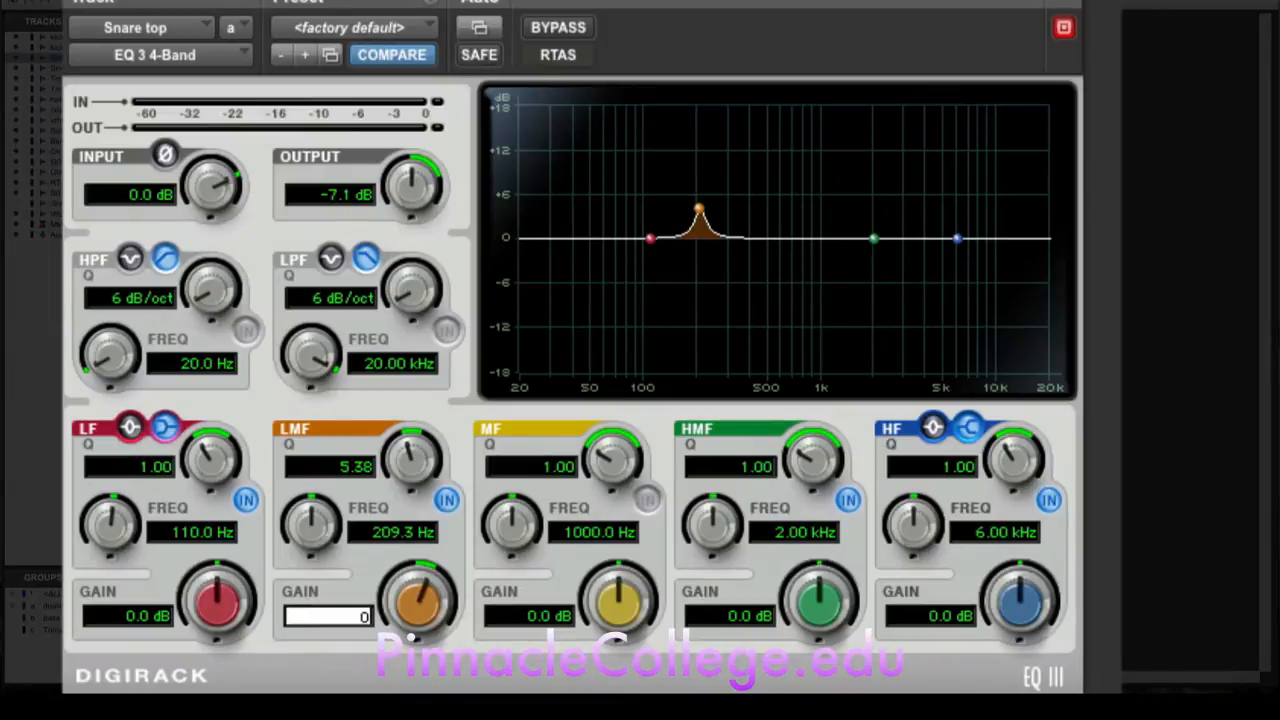
type("0")
key("Return")
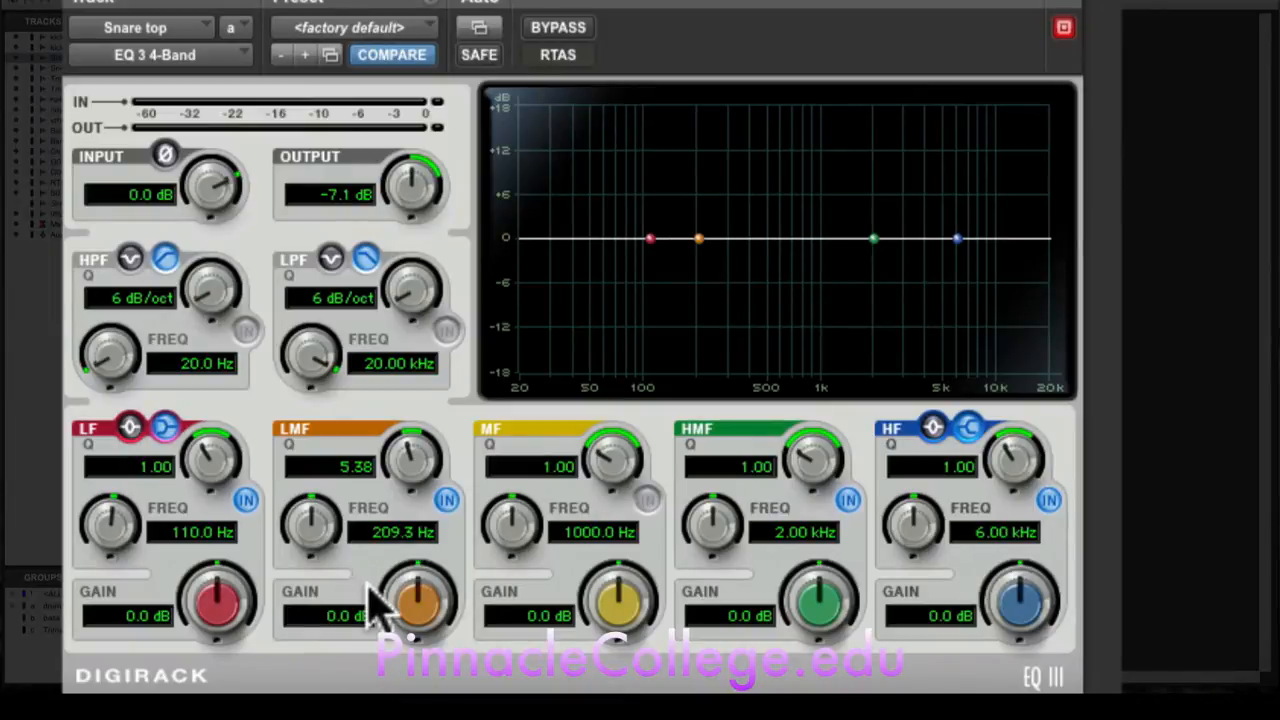
left_click(393, 534)
type("200")
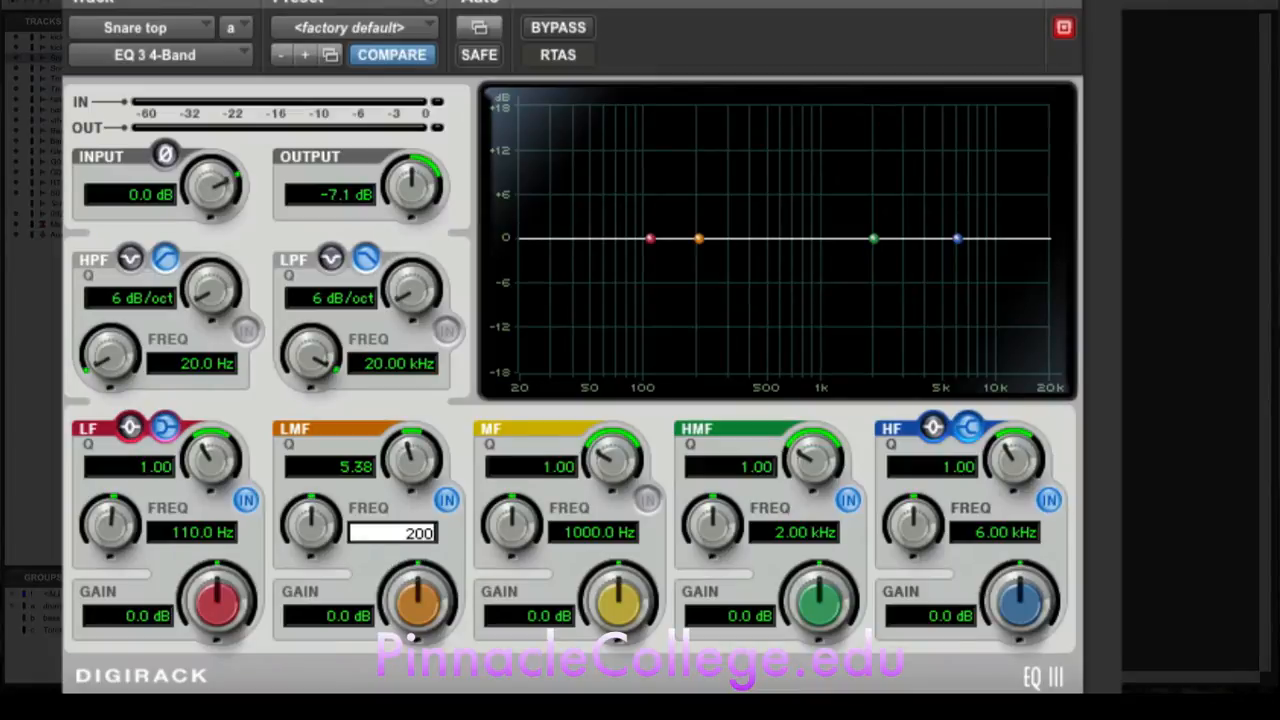
key("Return")
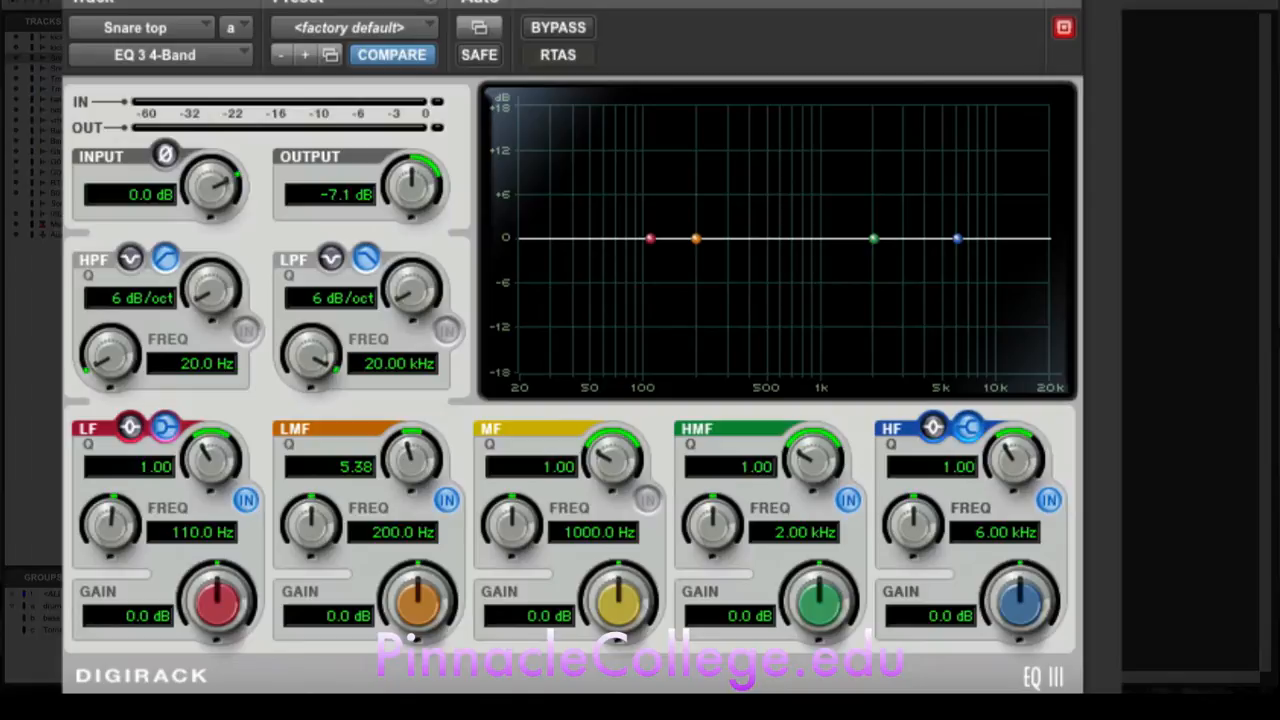
Step: Play the track, shift the LMF point to about 332 Hz, and set the LF band's frequency to 200 Hz
key("space")
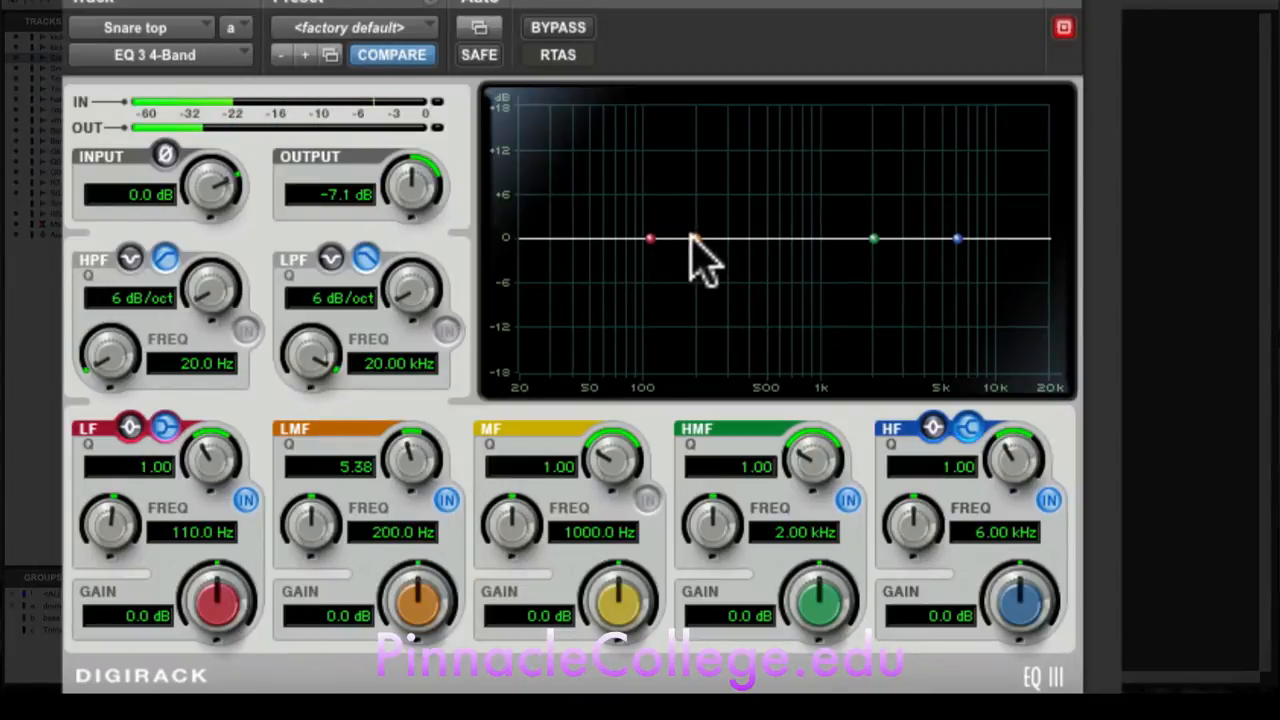
left_click_drag(693, 237, 733, 240)
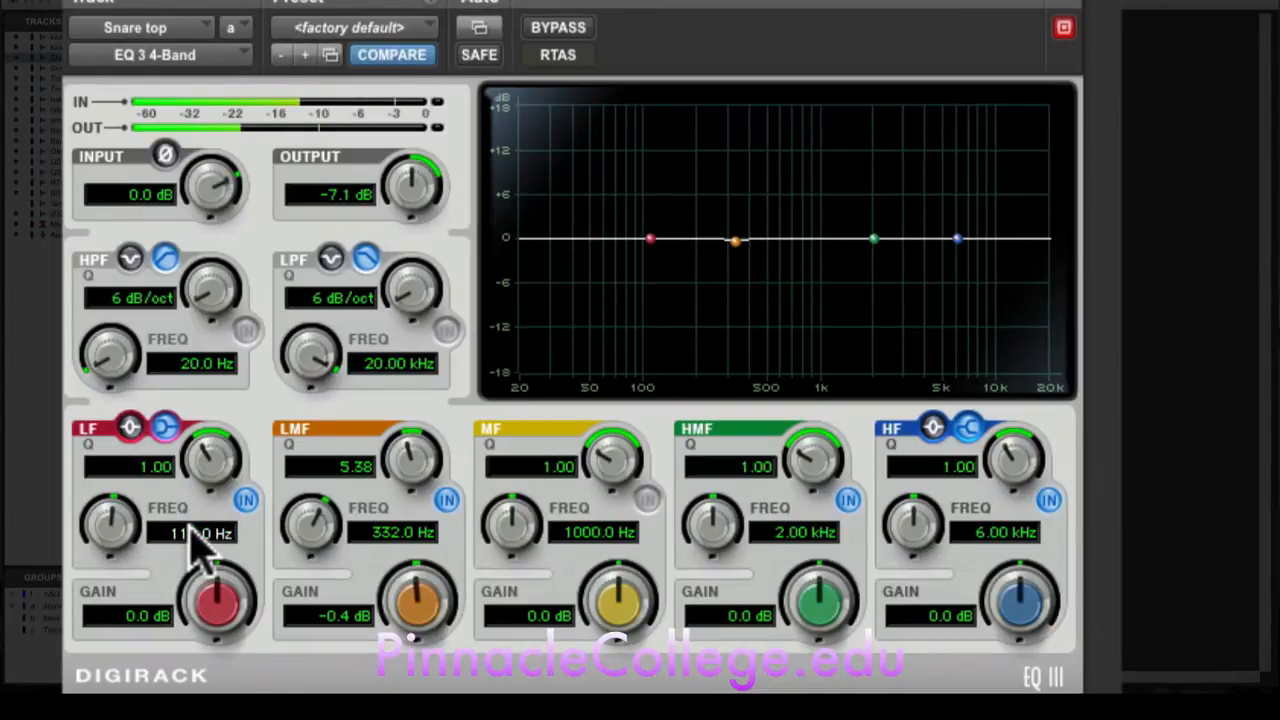
left_click(192, 533)
type("200")
key("Return")
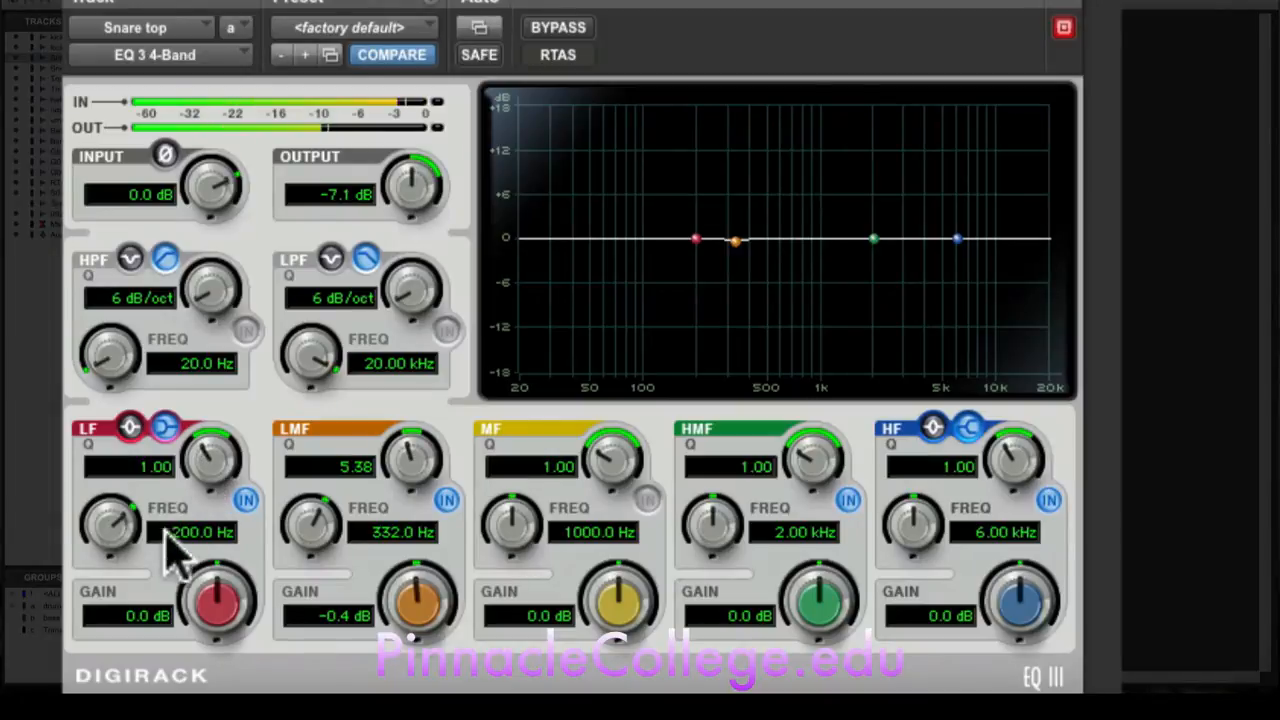
Step: Switch the LF band from shelf to peak and set its gain to 6.0 dB with a Q of 1.55
left_click_drag(217, 600, 246, 530)
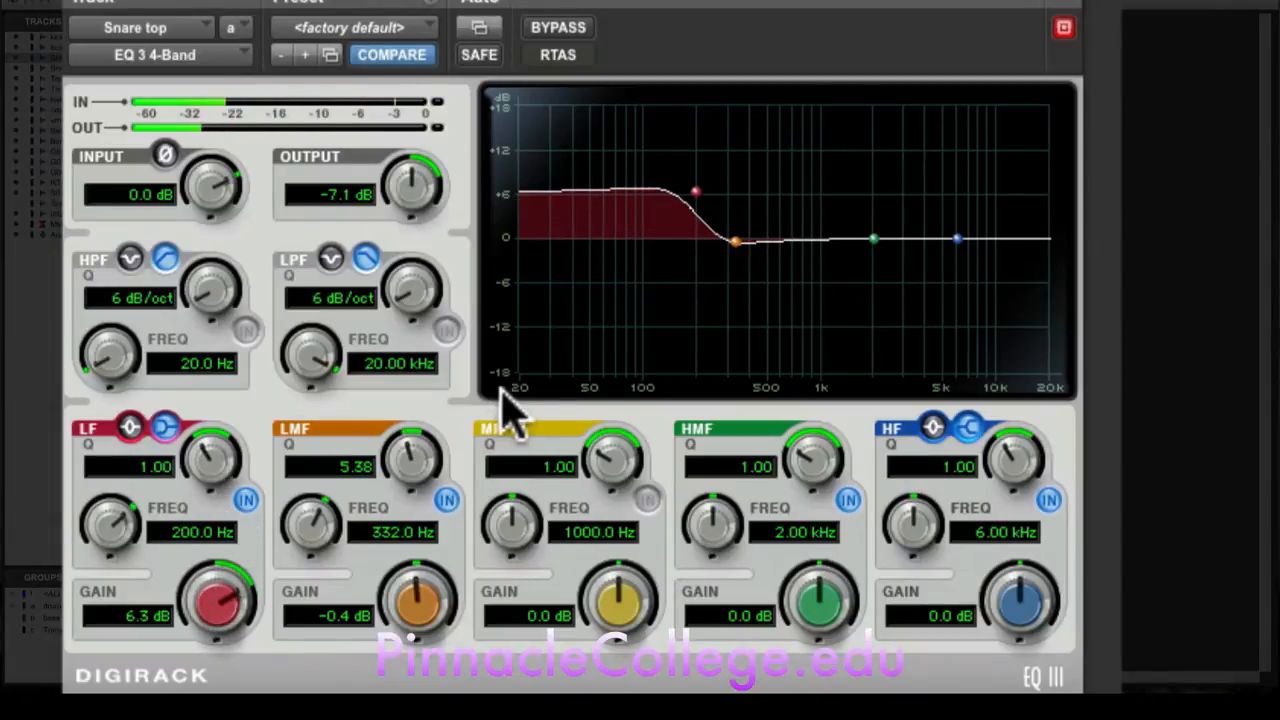
left_click(124, 427)
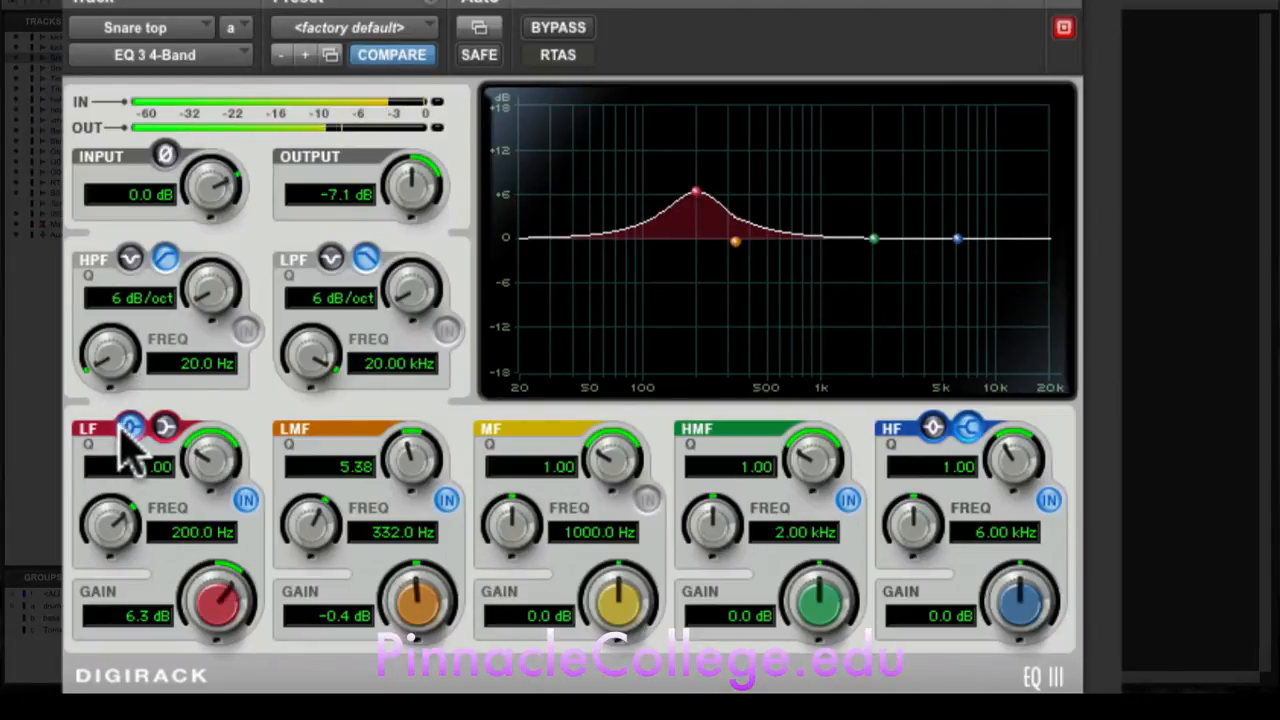
mouse_move(206, 466)
left_mouse_down()
mouse_move(245, 372)
mouse_move(214, 514)
mouse_move(223, 457)
mouse_move(215, 493)
mouse_move(210, 450)
left_mouse_up()
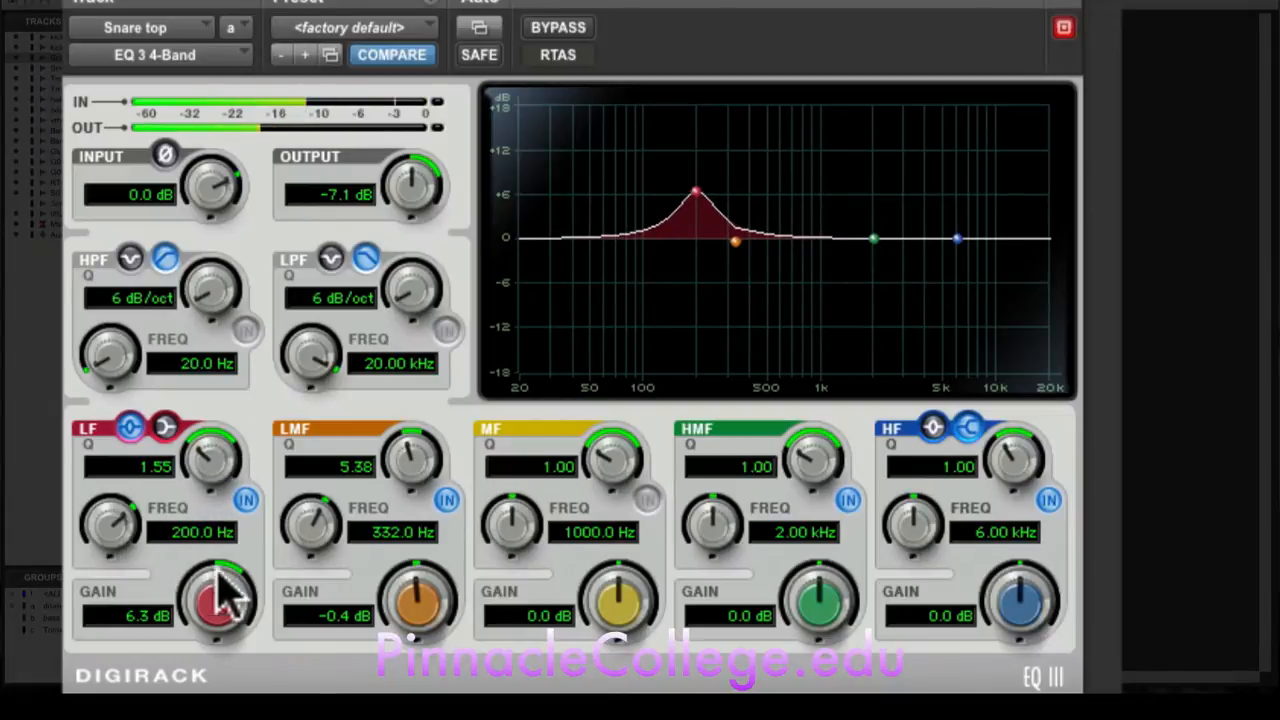
mouse_move(226, 595)
left_mouse_down()
mouse_move(229, 565)
mouse_move(214, 600)
left_mouse_up()
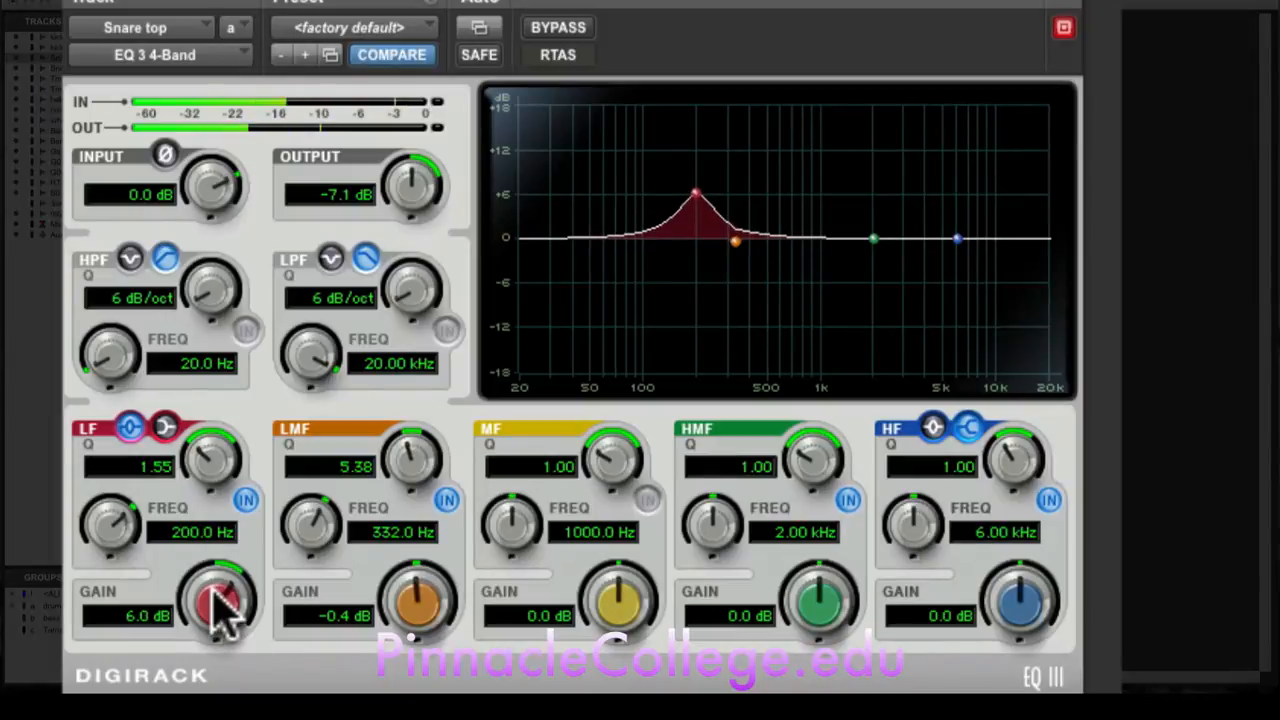
Step: Compare the snare with the EQ bypassed and active, and reduce the LF band's gain to 4.9 dB
left_click(562, 30)
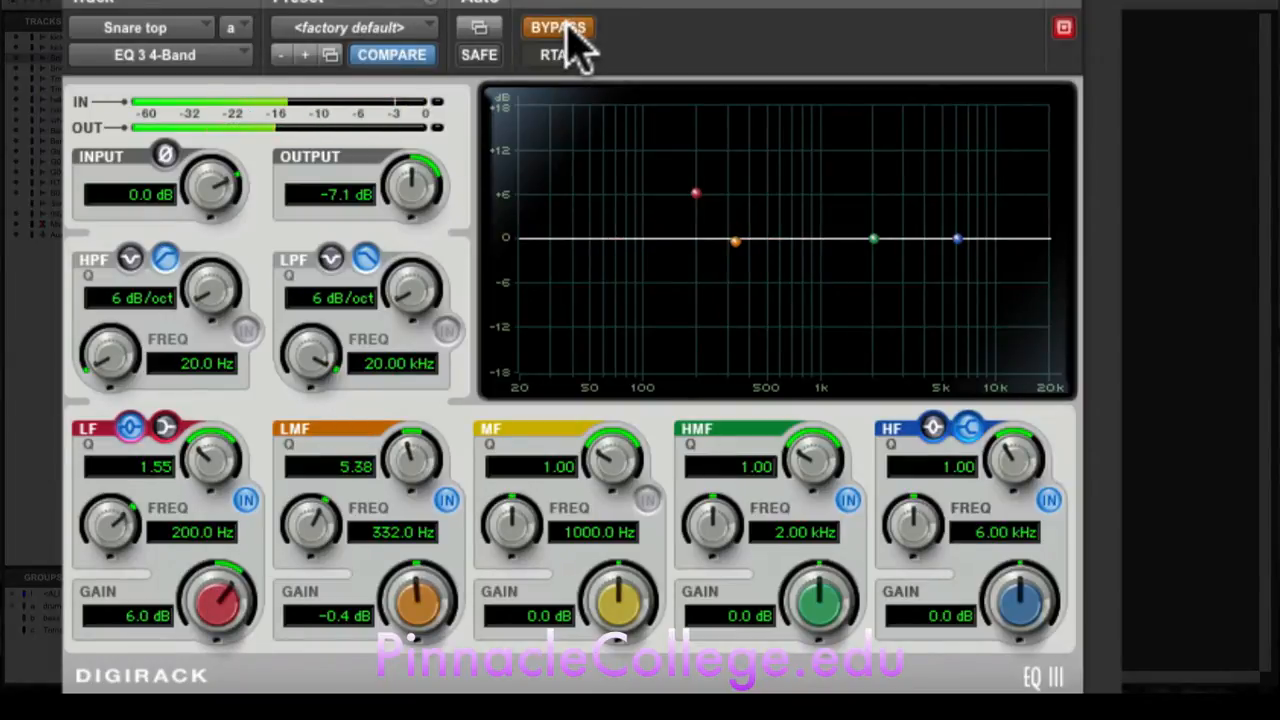
left_click(562, 30)
left_click(565, 28)
left_click(562, 30)
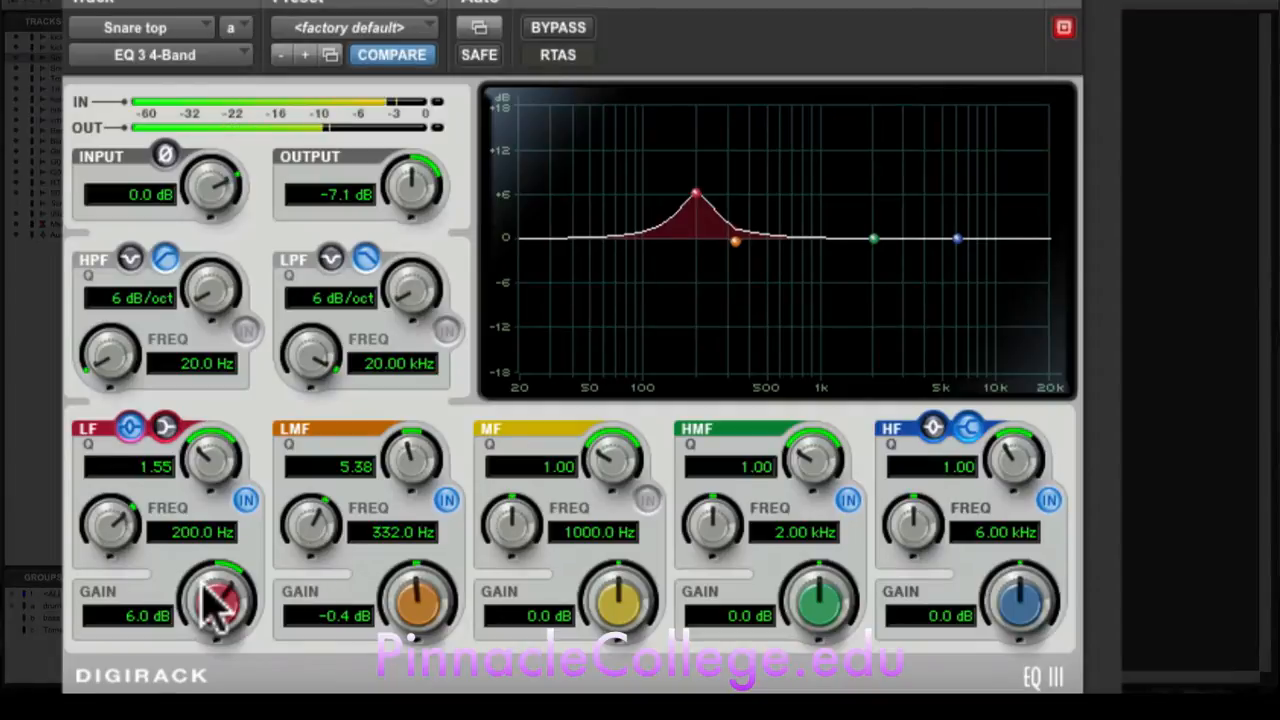
left_click_drag(214, 594, 210, 615)
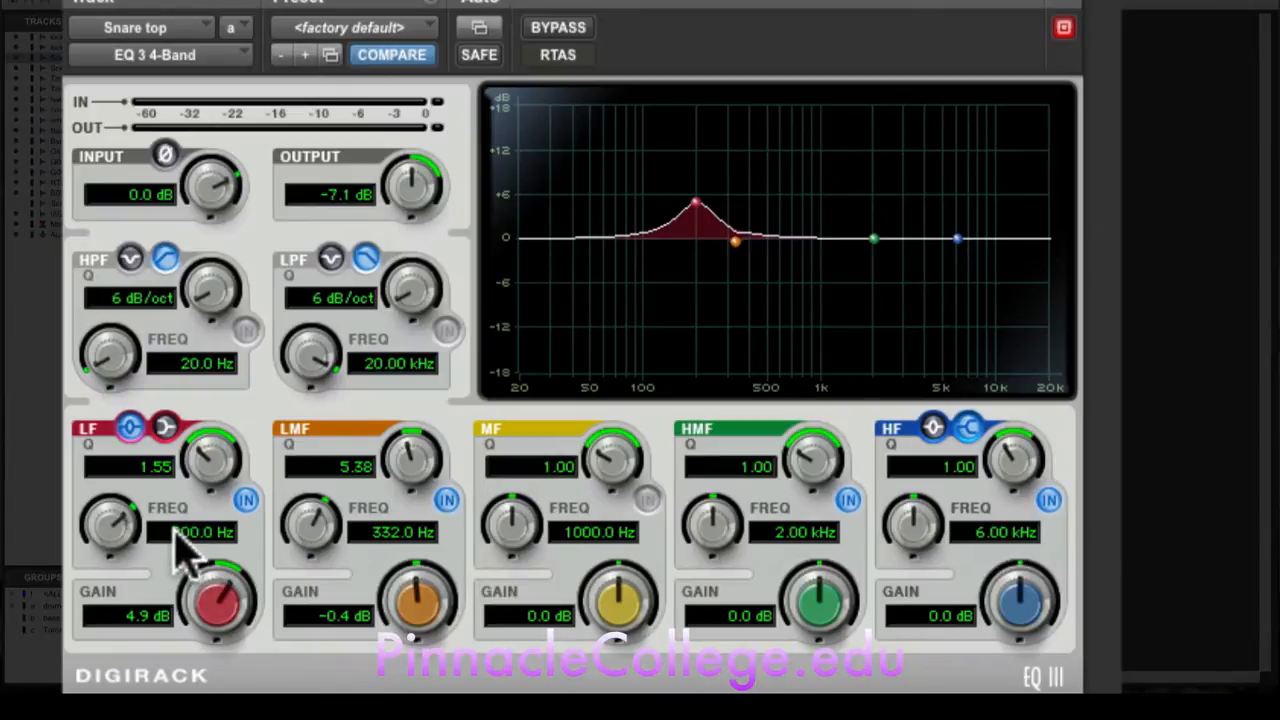
Step: Set the LMF band's frequency to 600 Hz and start playback
left_click(386, 537)
type("600")
key("Return")
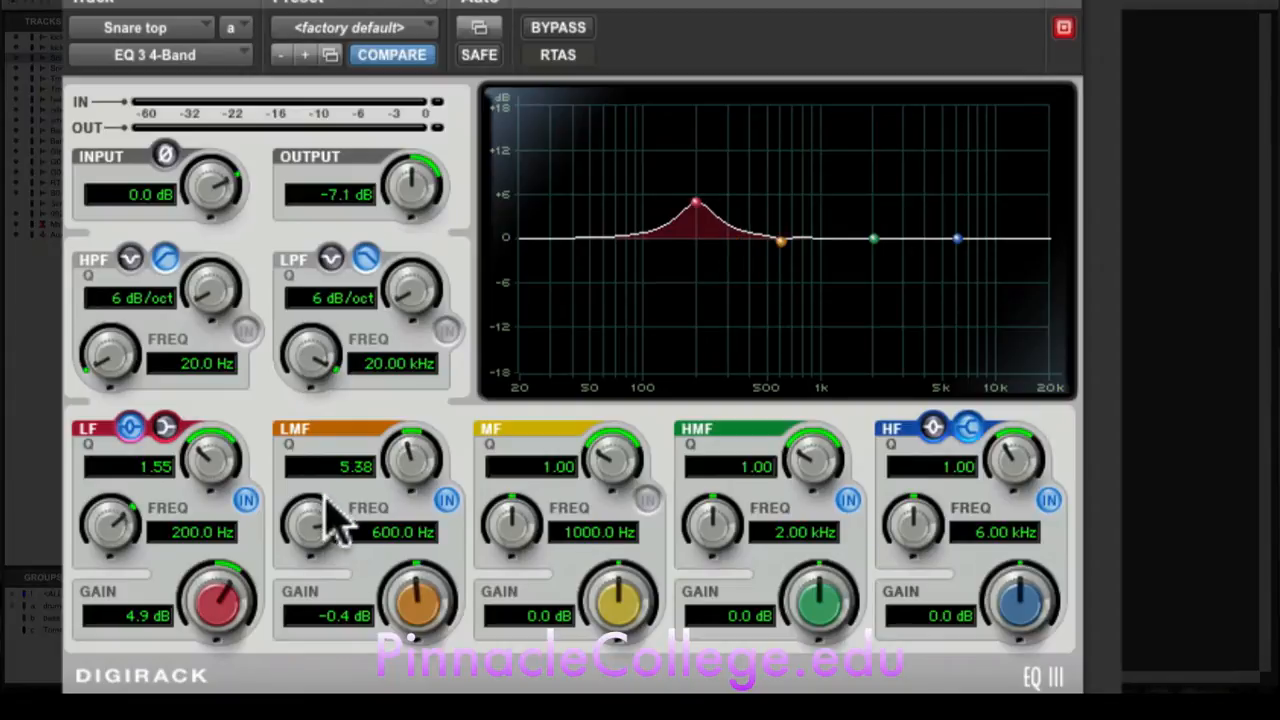
key("space")
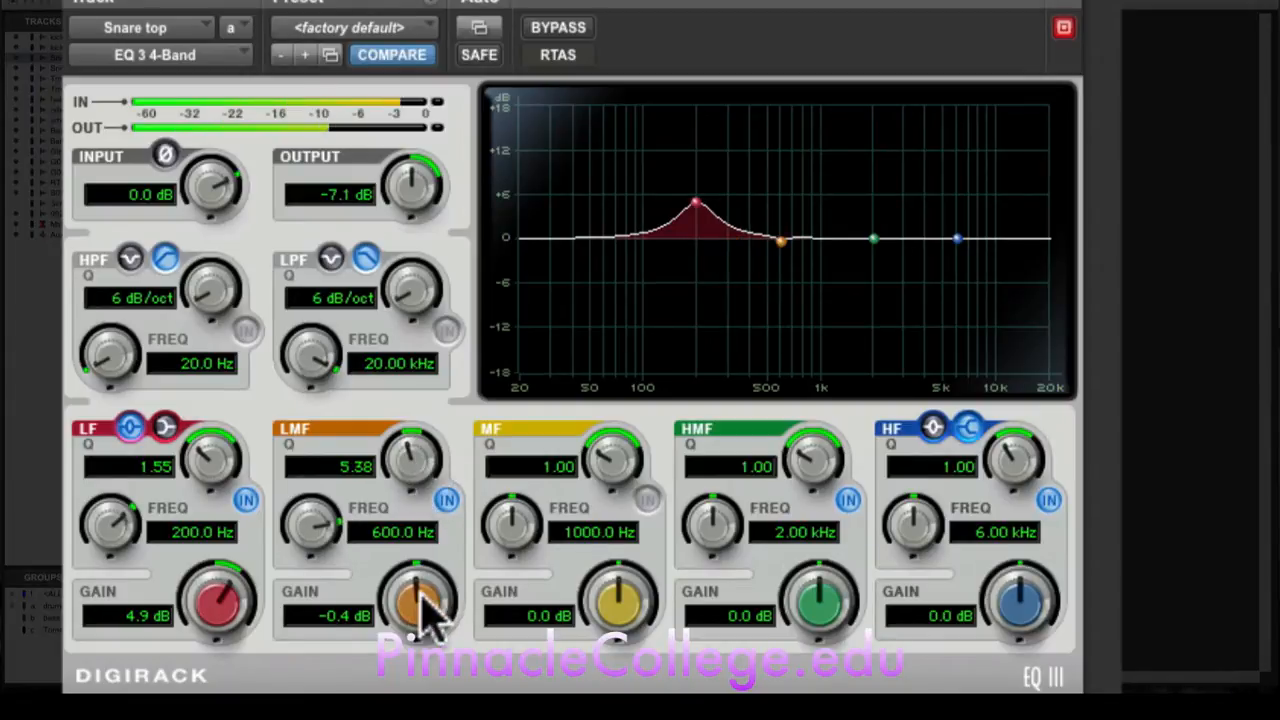
Step: Audition a 6.7 dB LMF boost with a Q of 2.64, and return the band's gain to 0.0 dB
left_click_drag(419, 593, 438, 495)
left_click_drag(395, 450, 400, 523)
left_click_drag(423, 591, 421, 648)
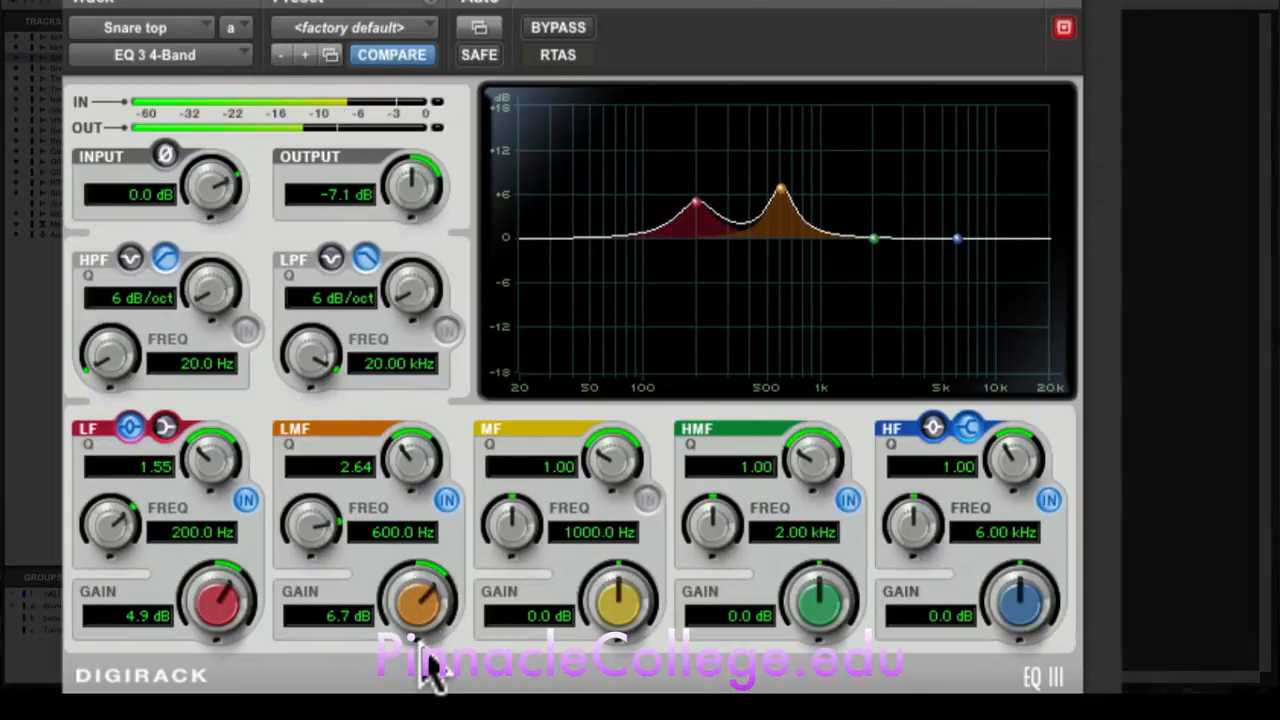
left_click_drag(423, 594, 410, 665)
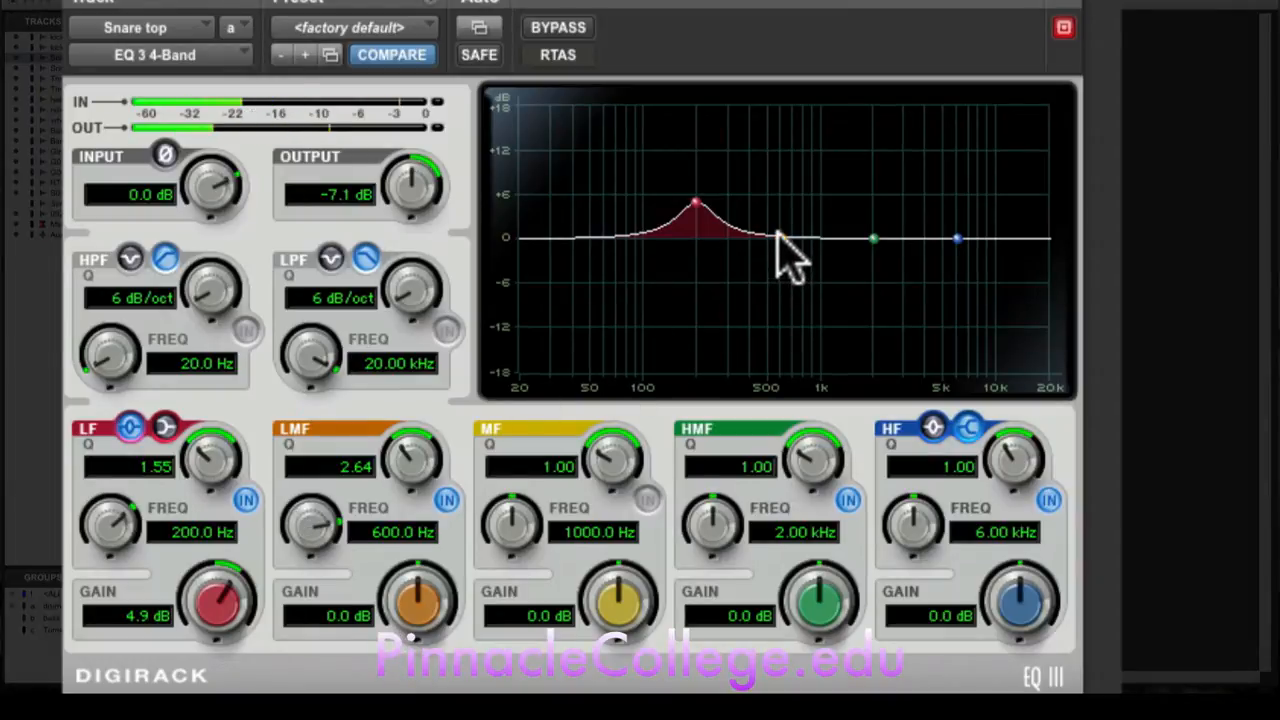
Step: Cut the LMF band's gain to -8.4 dB and set its frequency to 600 Hz
left_click_drag(780, 246, 793, 300)
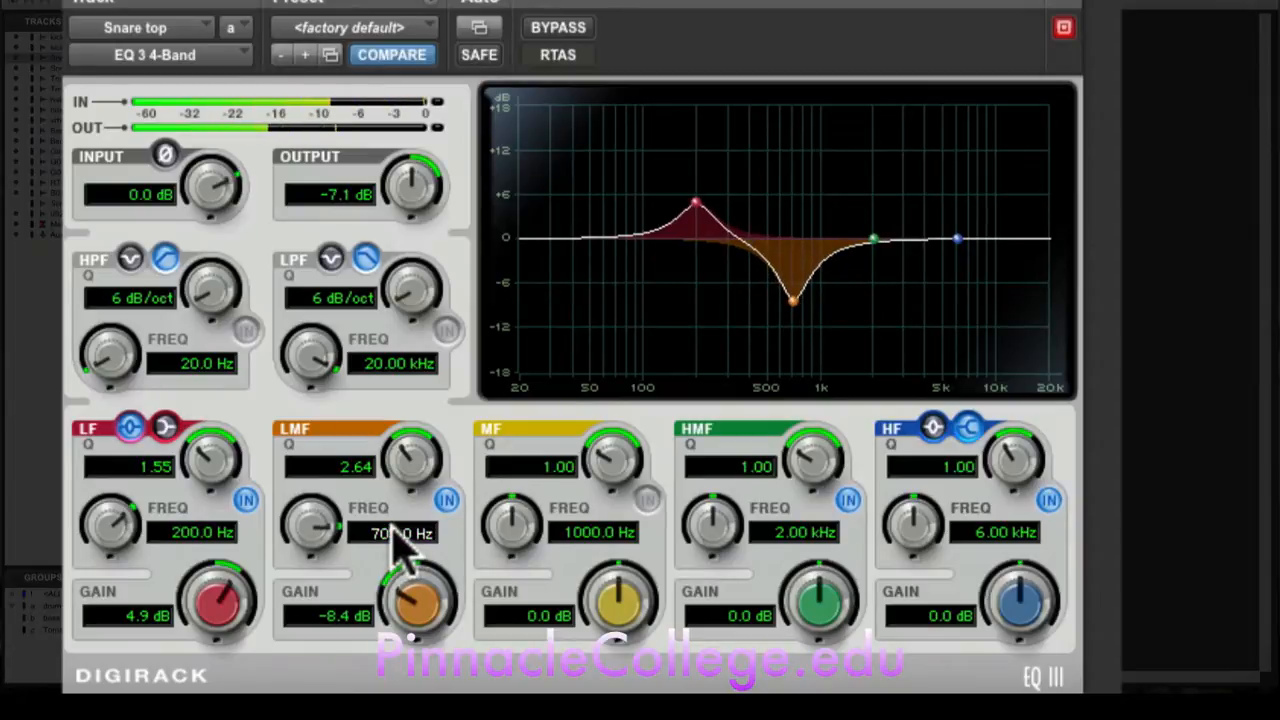
left_click(395, 535)
type("600")
key("Return")
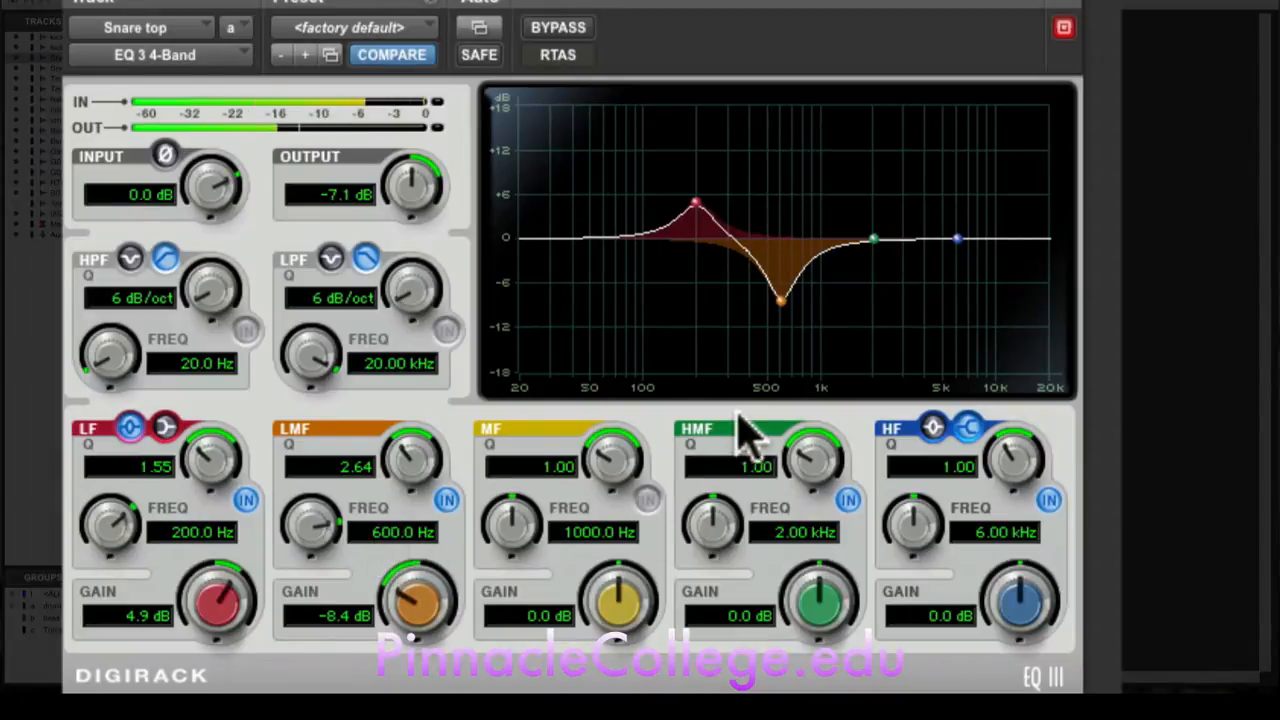
left_click(594, 530)
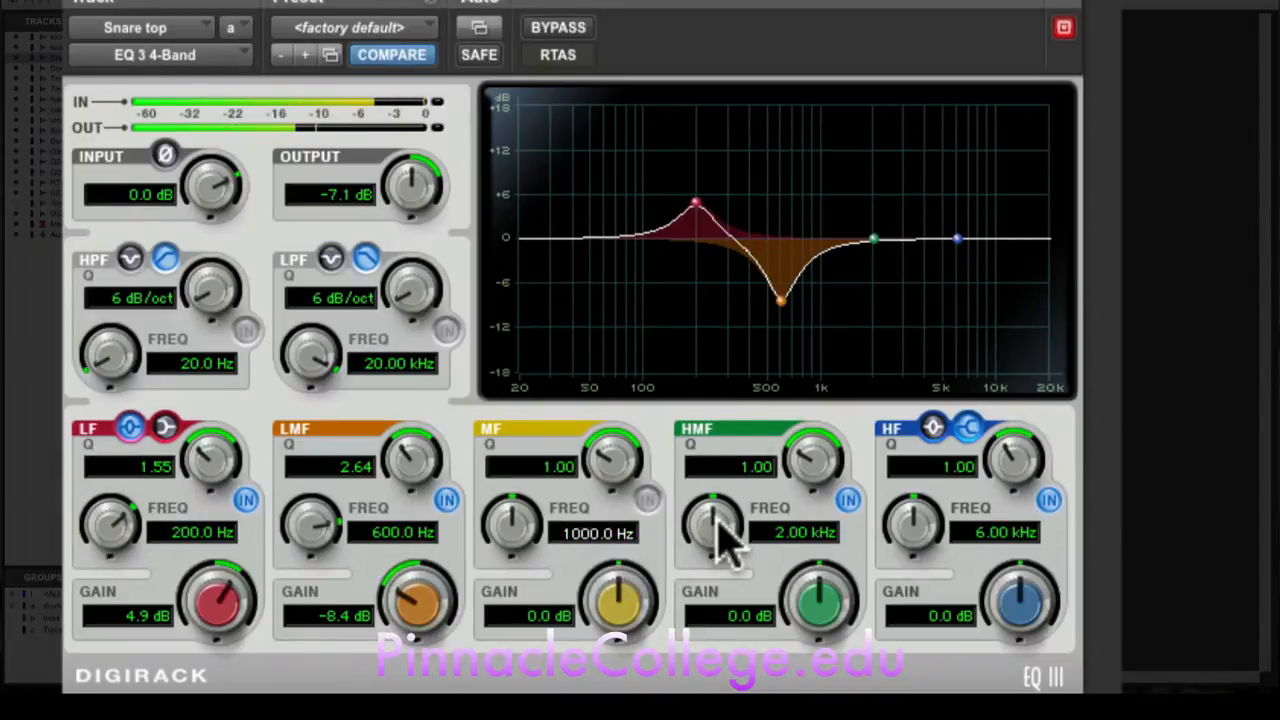
left_click(805, 535)
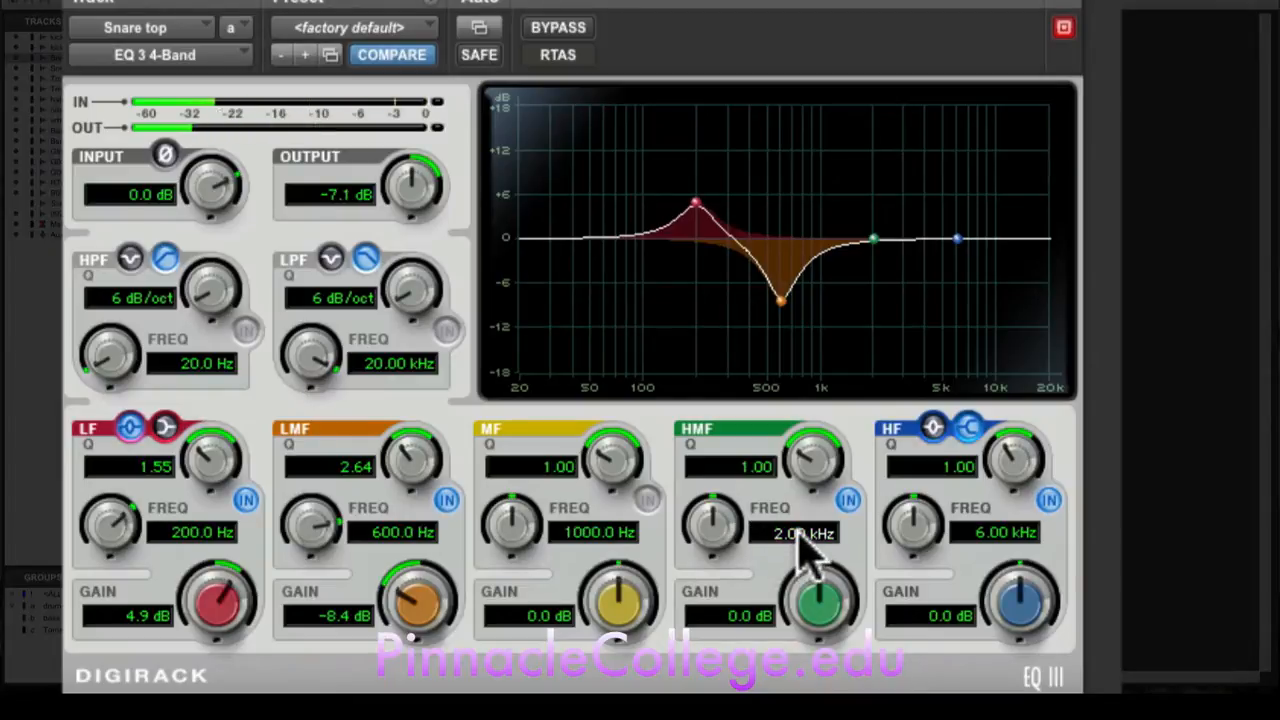
type("2.")
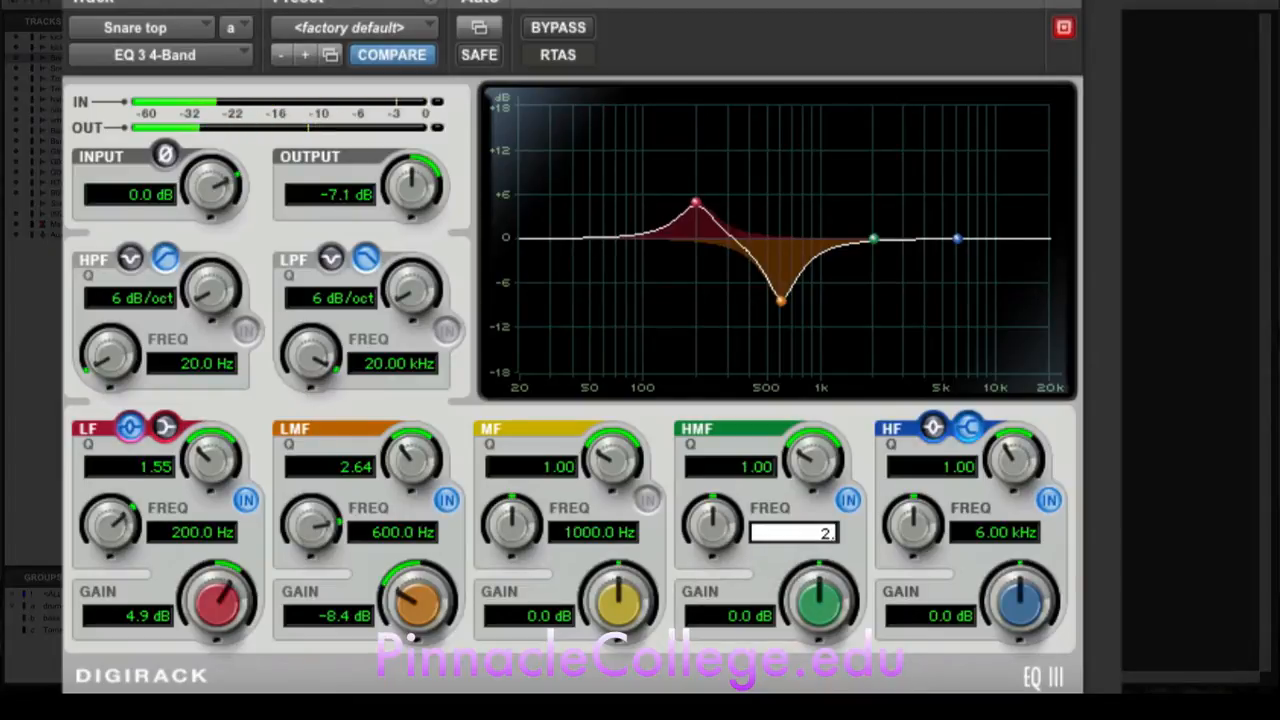
type("00")
key("Return")
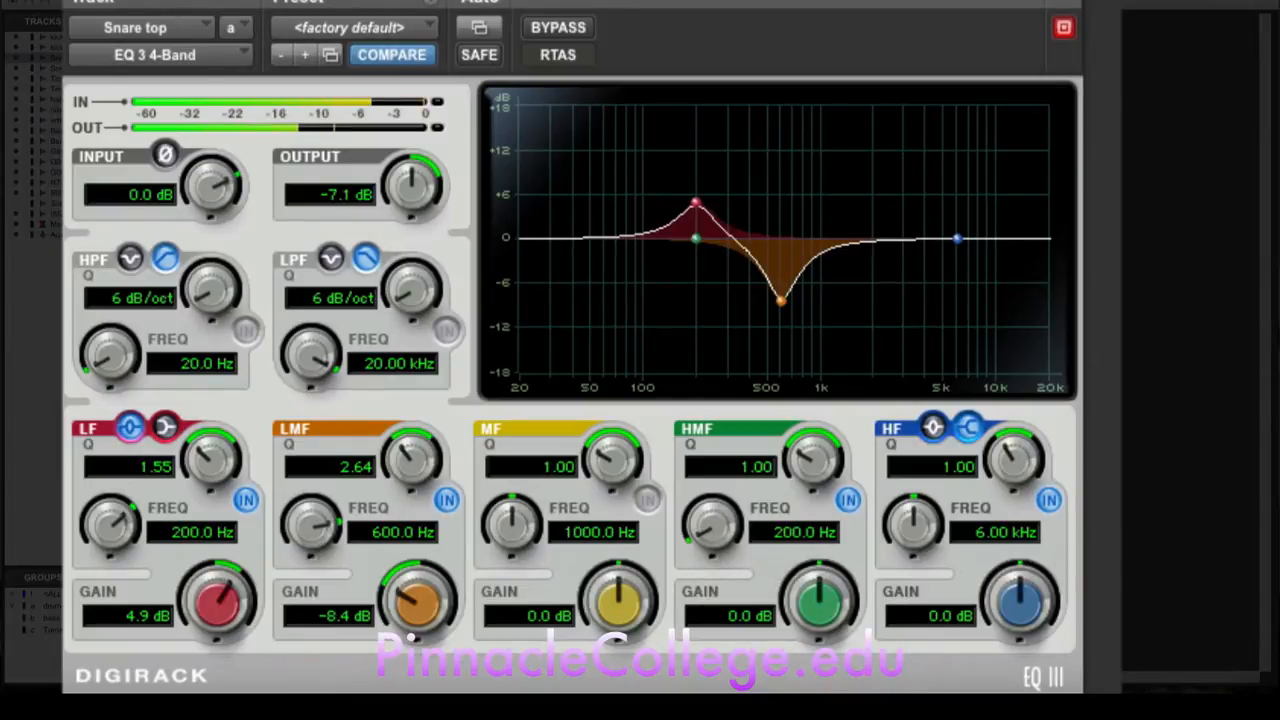
Step: Set the HMF band's frequency to 2400 Hz
left_click(789, 536)
type("2")
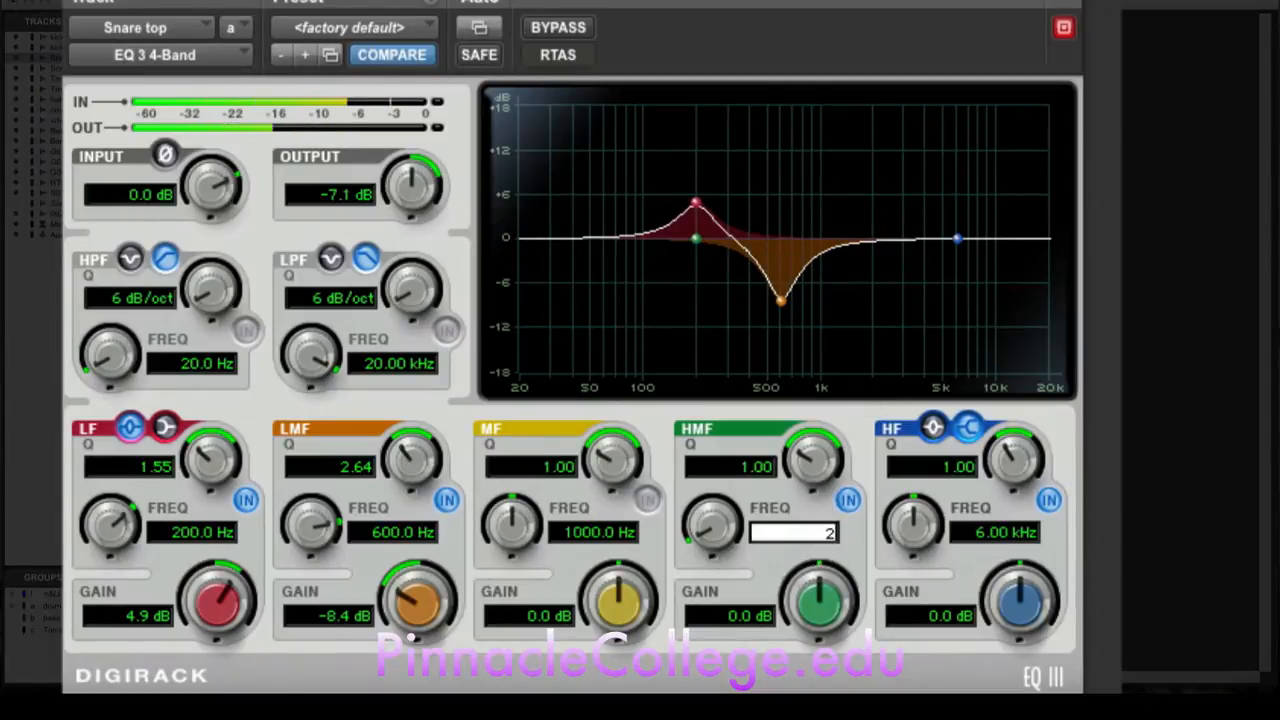
type("400")
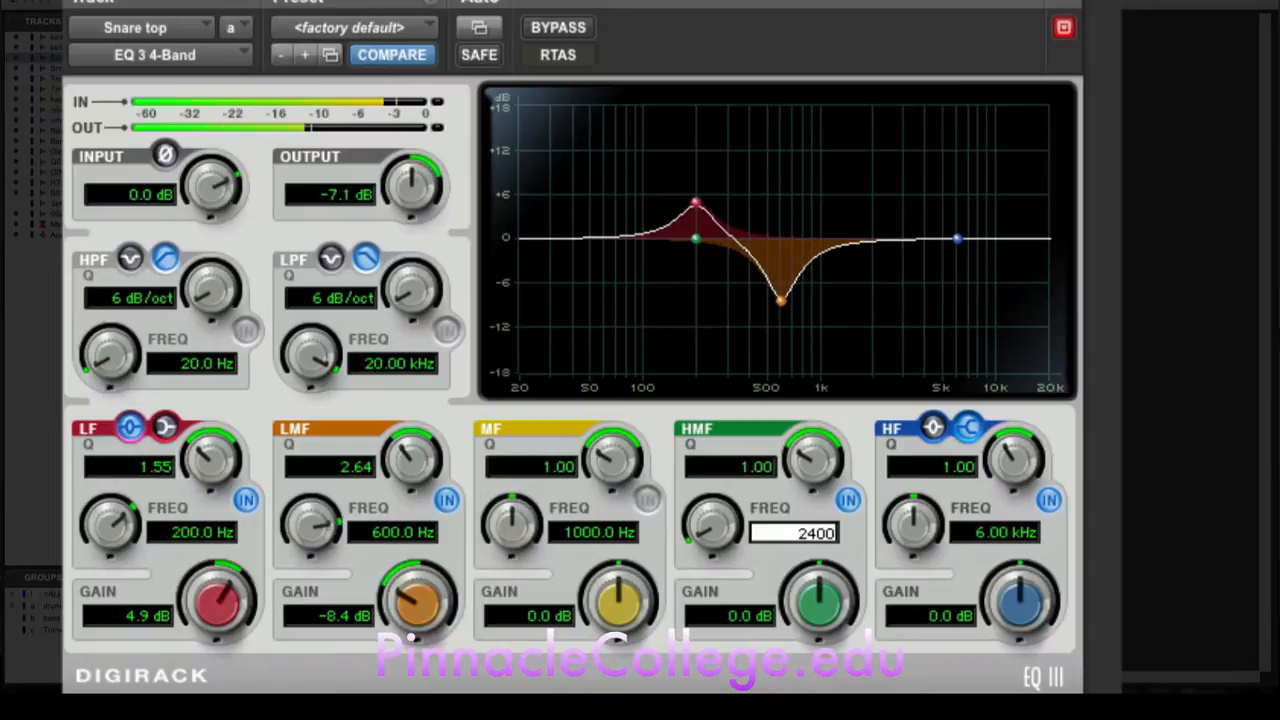
key("Return")
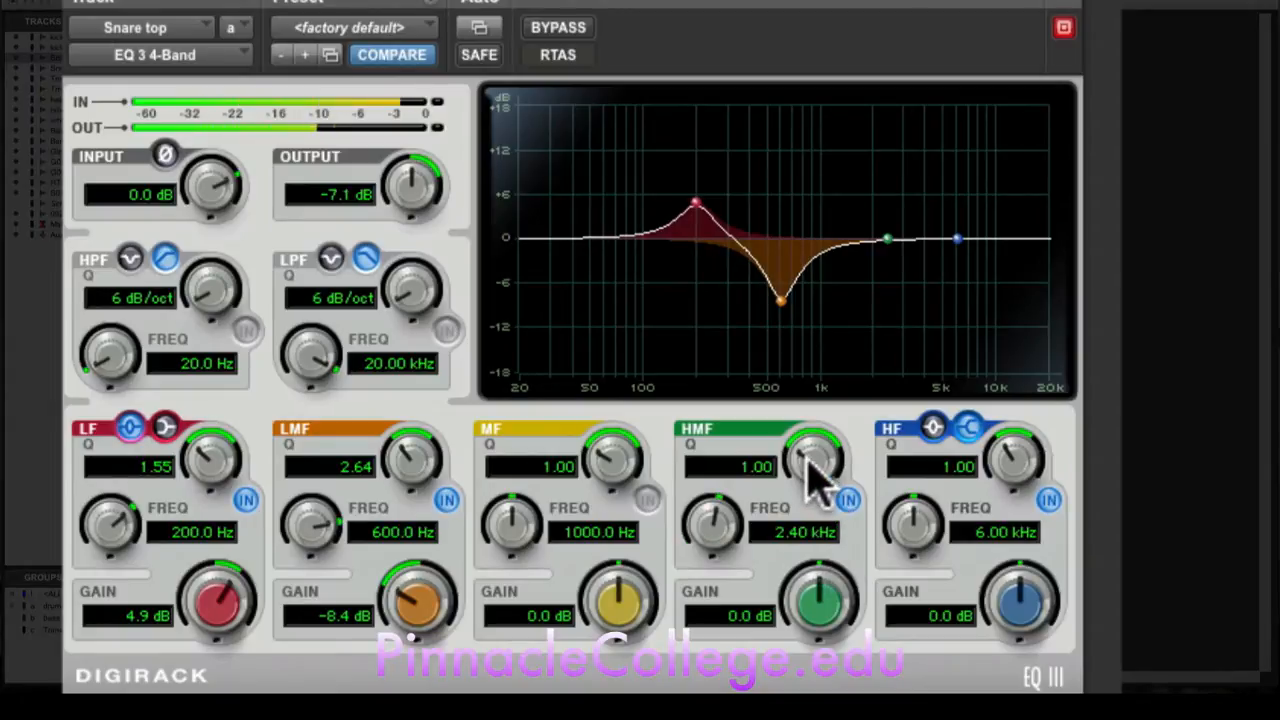
Step: Audition a 9.3 dB HMF boost with a Q of 4.26, comparing the snare with the band off and on
left_click_drag(823, 600, 823, 557)
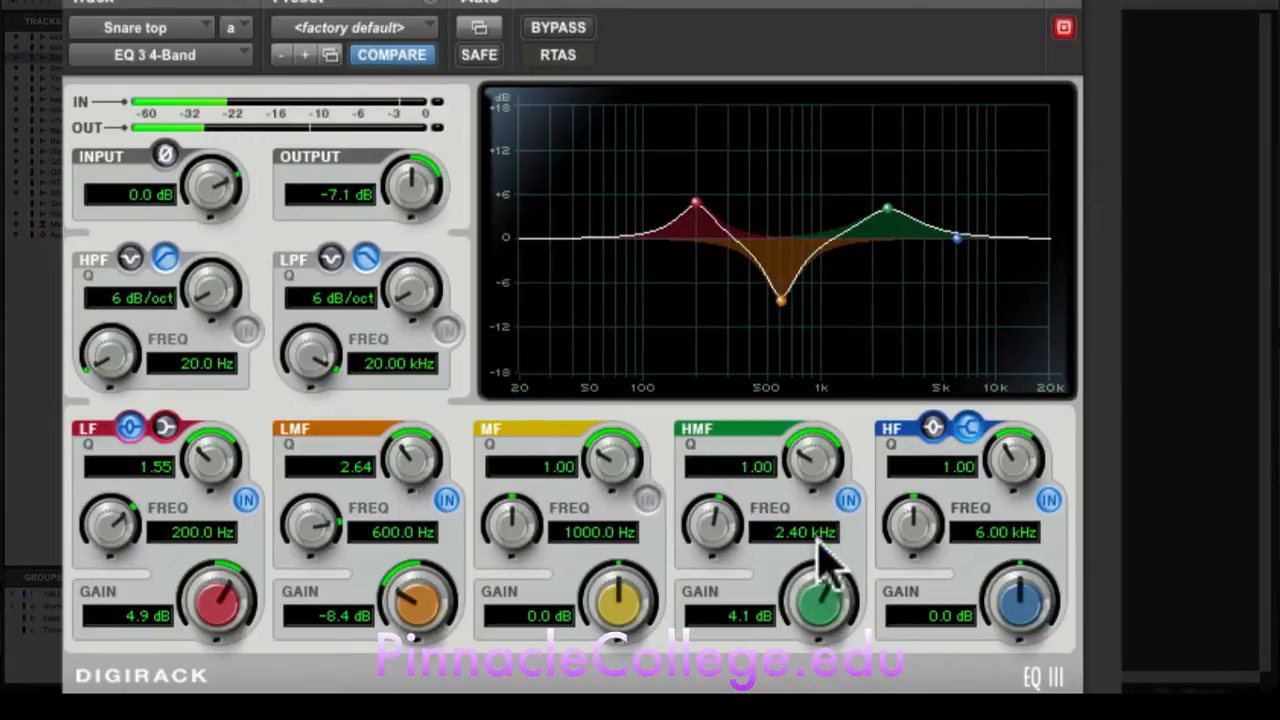
left_click_drag(817, 466, 820, 429)
left_click_drag(820, 591, 826, 560)
mouse_move(818, 465)
left_mouse_down()
mouse_move(820, 451)
mouse_move(823, 463)
left_mouse_up()
left_click(847, 500)
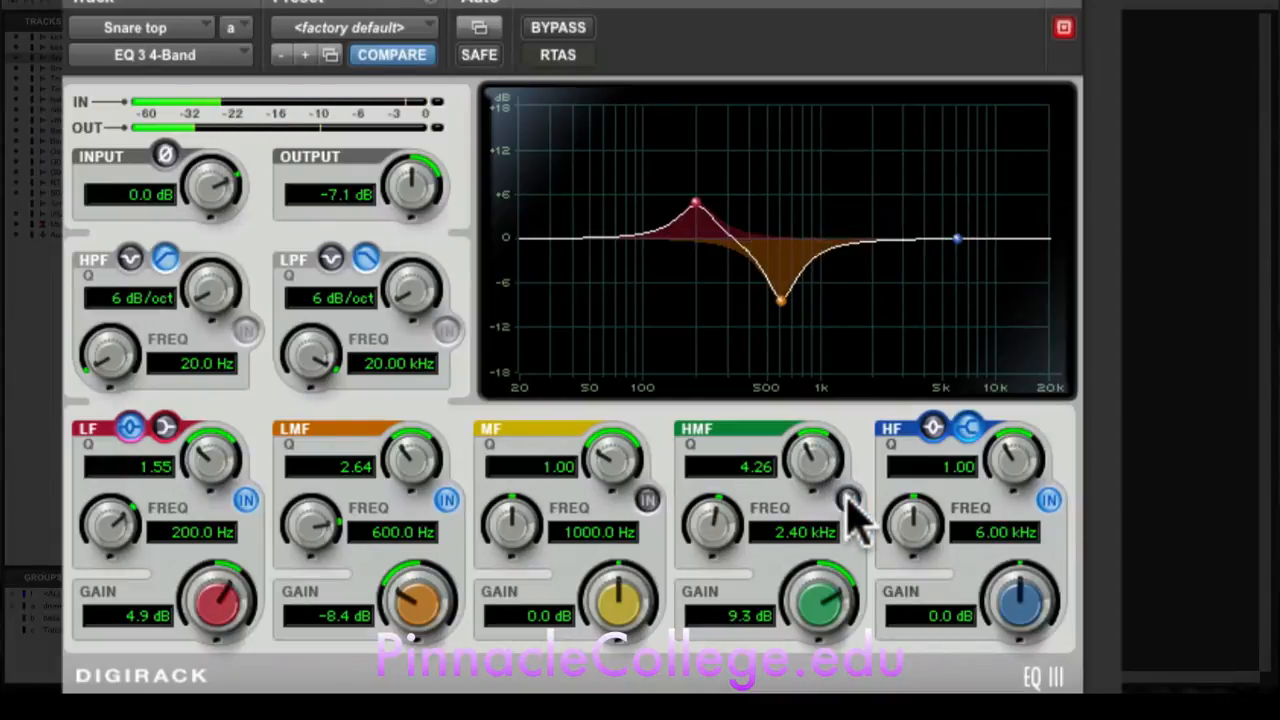
left_click(847, 500)
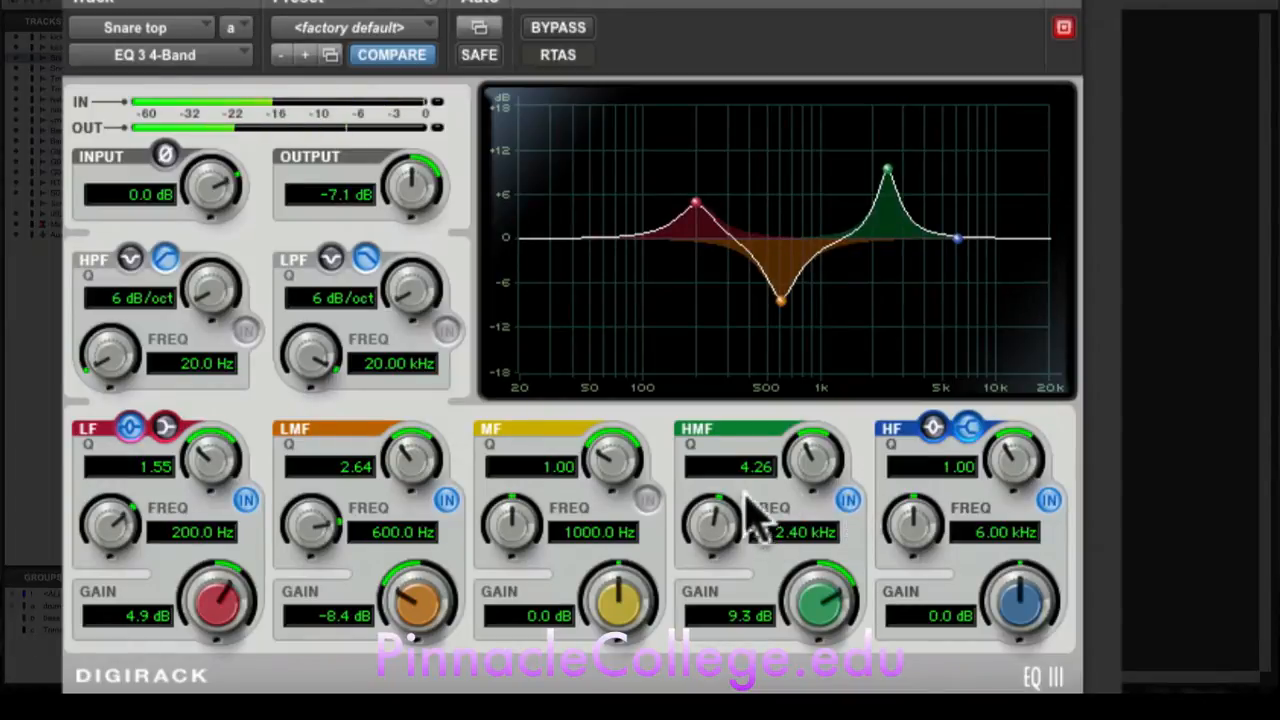
Step: Set the HMF band's Q to 2.88 and gain to 6.1 dB, and compare the snare with the band off and on
left_click_drag(808, 472, 794, 503)
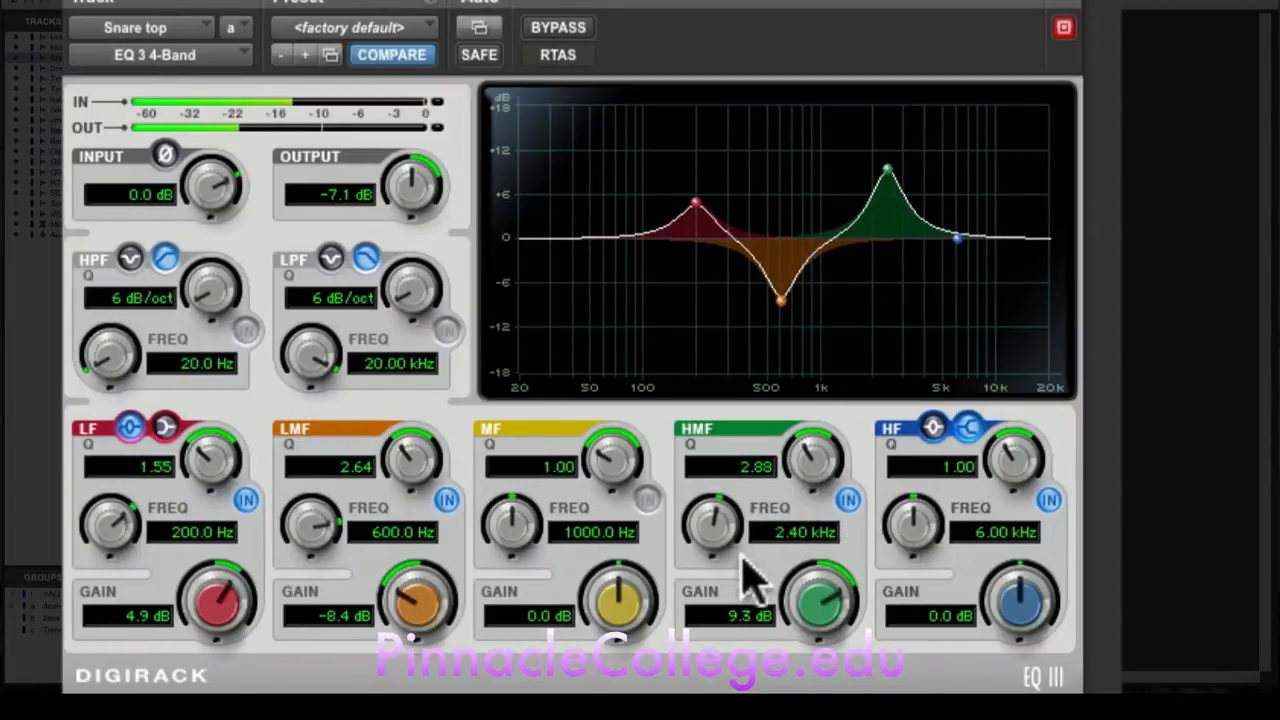
left_click_drag(812, 602, 845, 560)
left_click(848, 500)
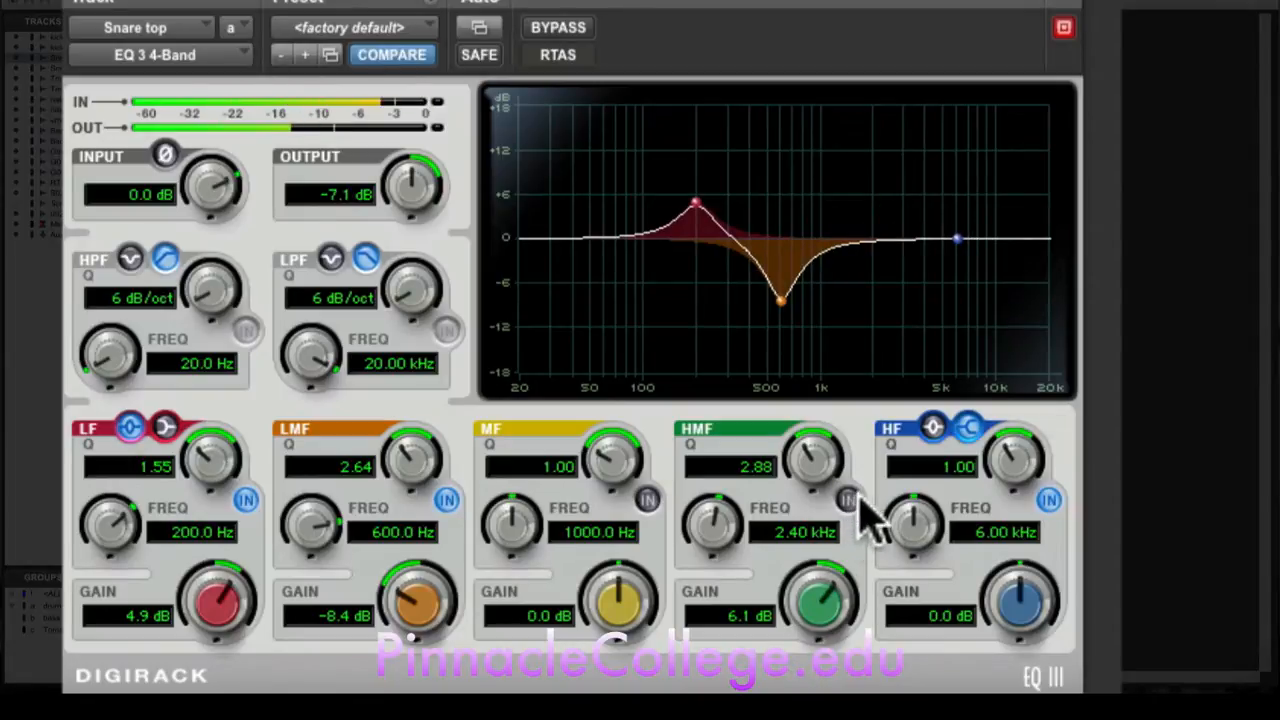
left_click(848, 500)
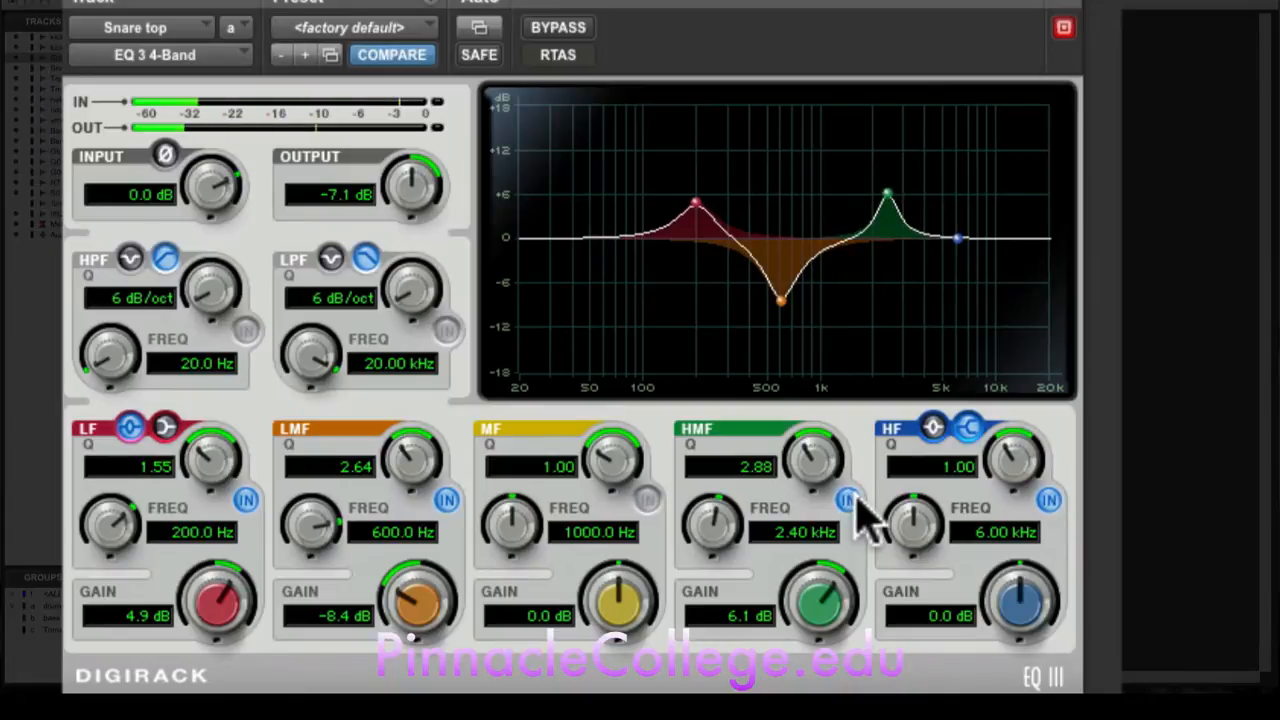